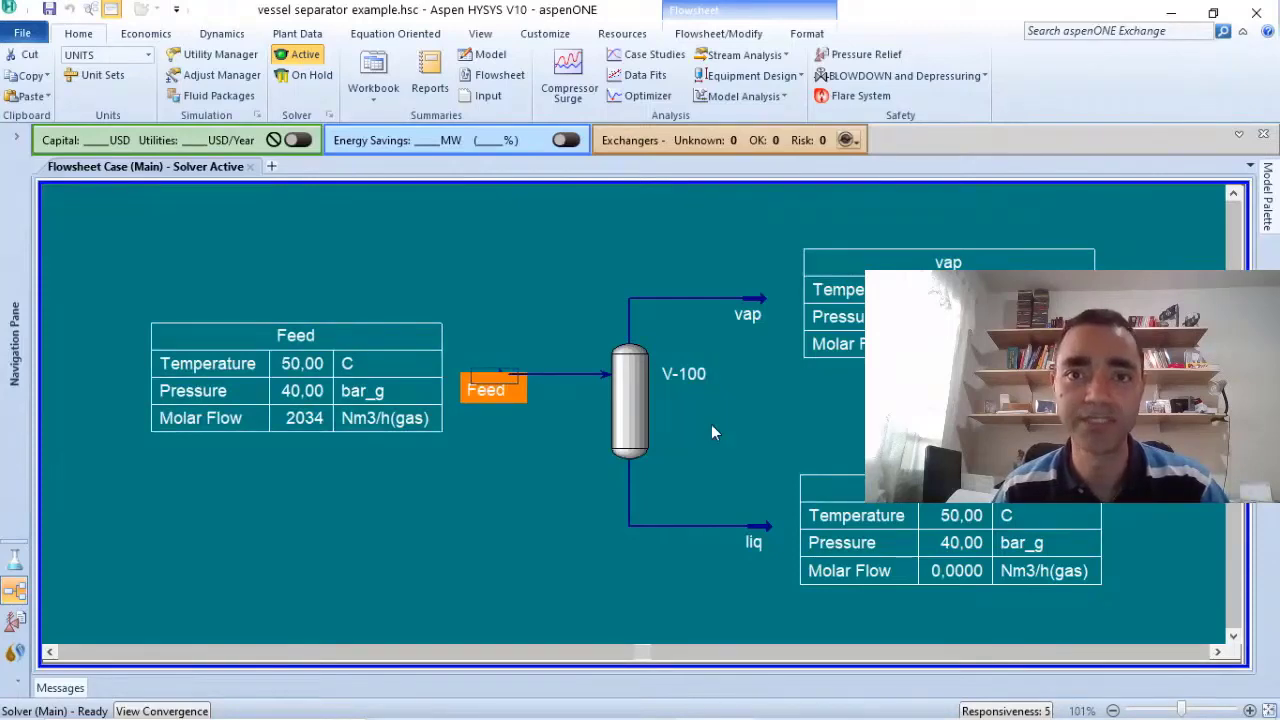
Show V-100's Rating sizing page: vertical flat cylinder, with volume, diameter and height empty.
{"action": "left_click", "coordinate": [554, 436]}
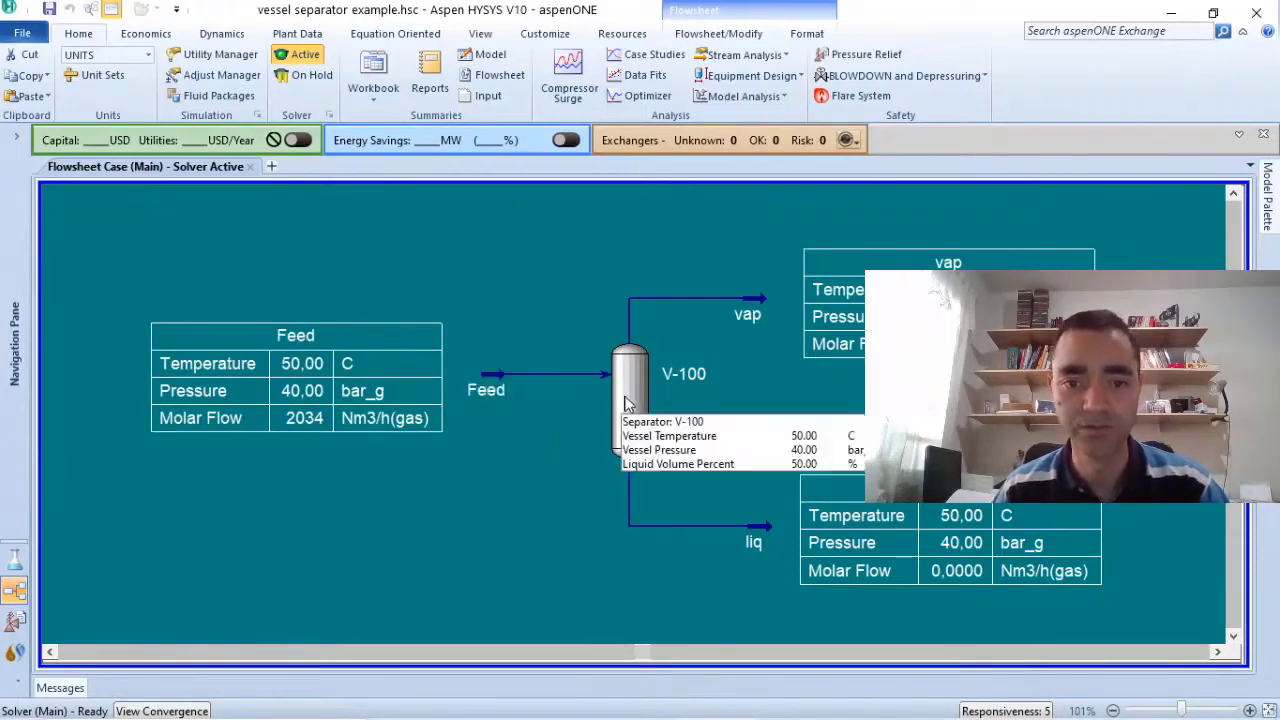
{"action": "double_click", "coordinate": [627, 402]}
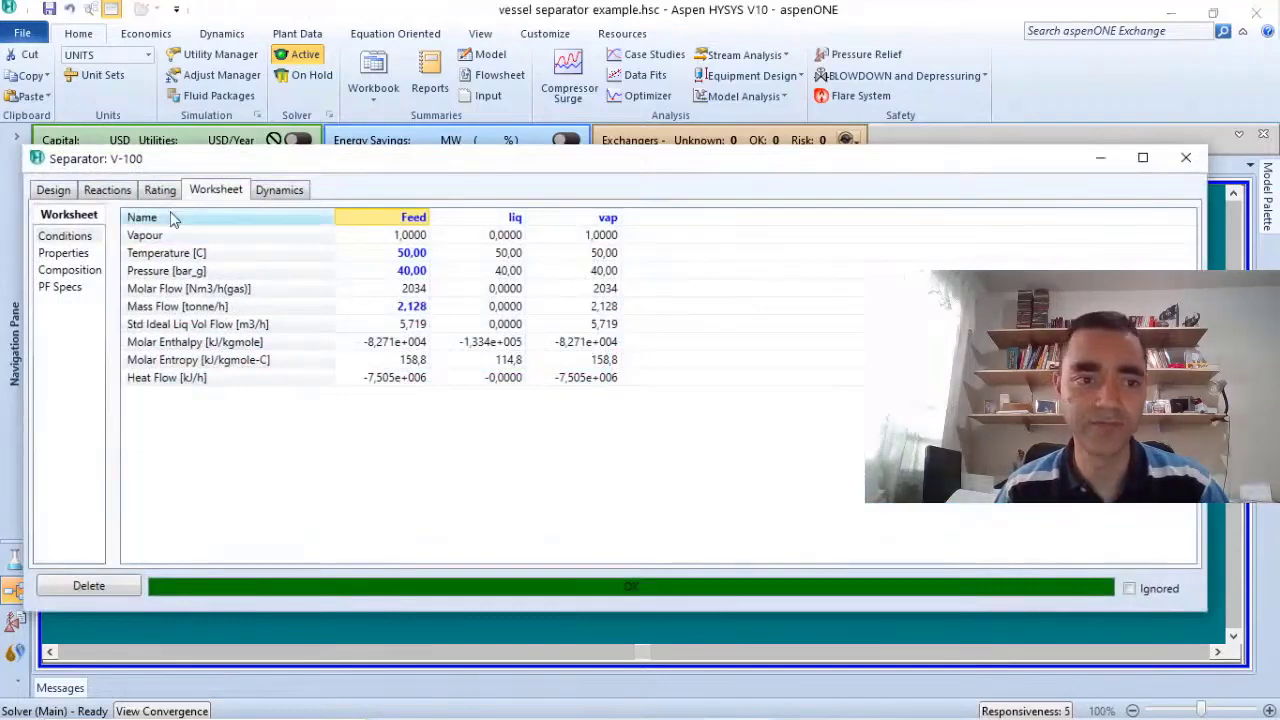
{"action": "left_click", "coordinate": [158, 194]}
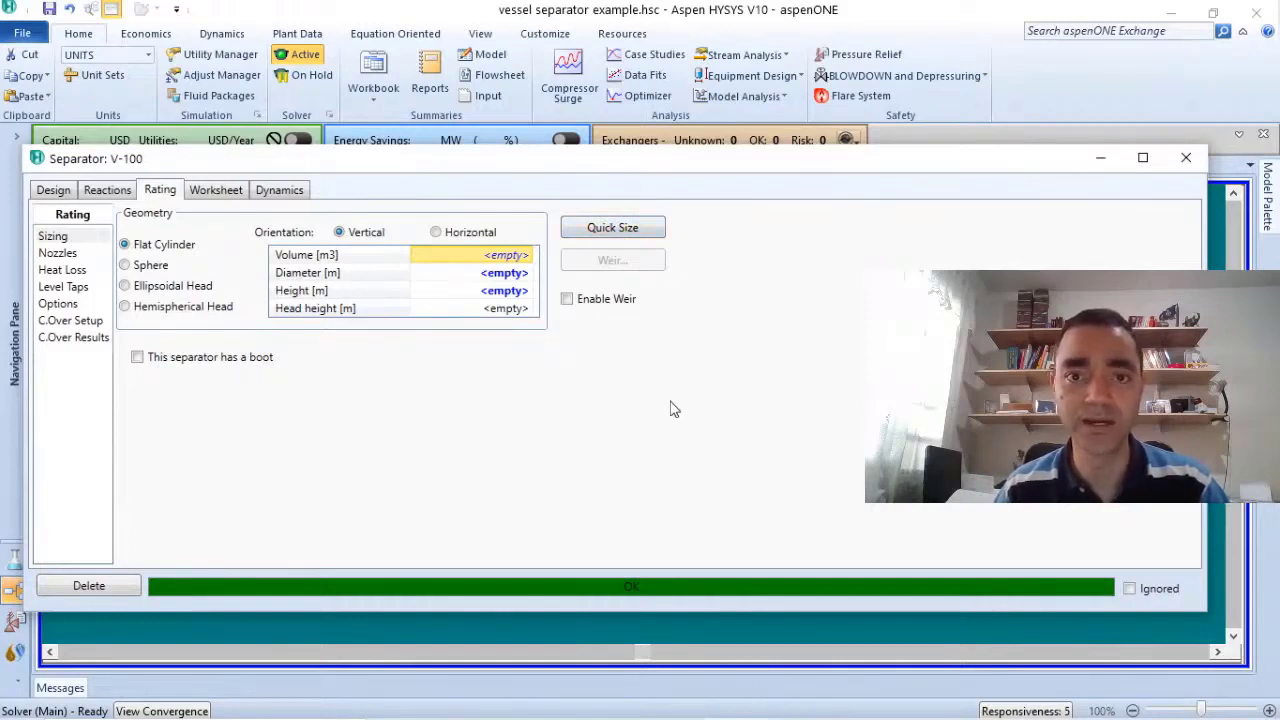
{"action": "left_click", "coordinate": [605, 229]}
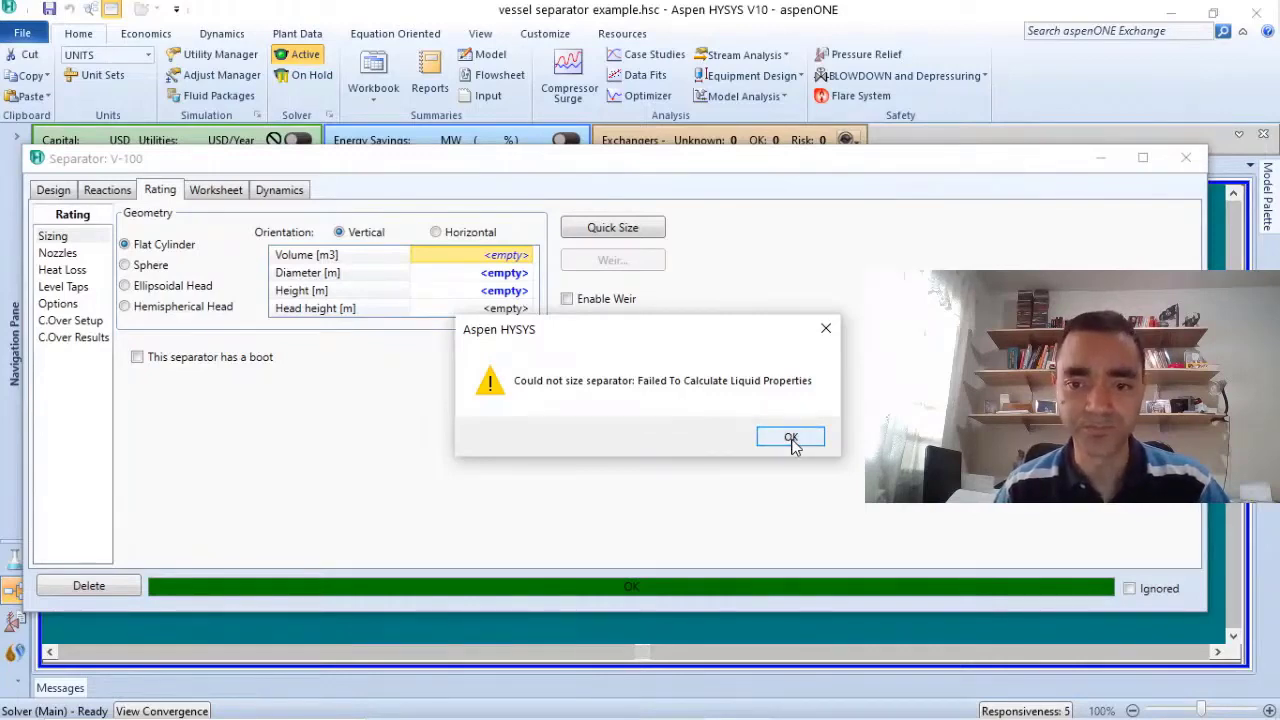
{"action": "left_click", "coordinate": [790, 438]}
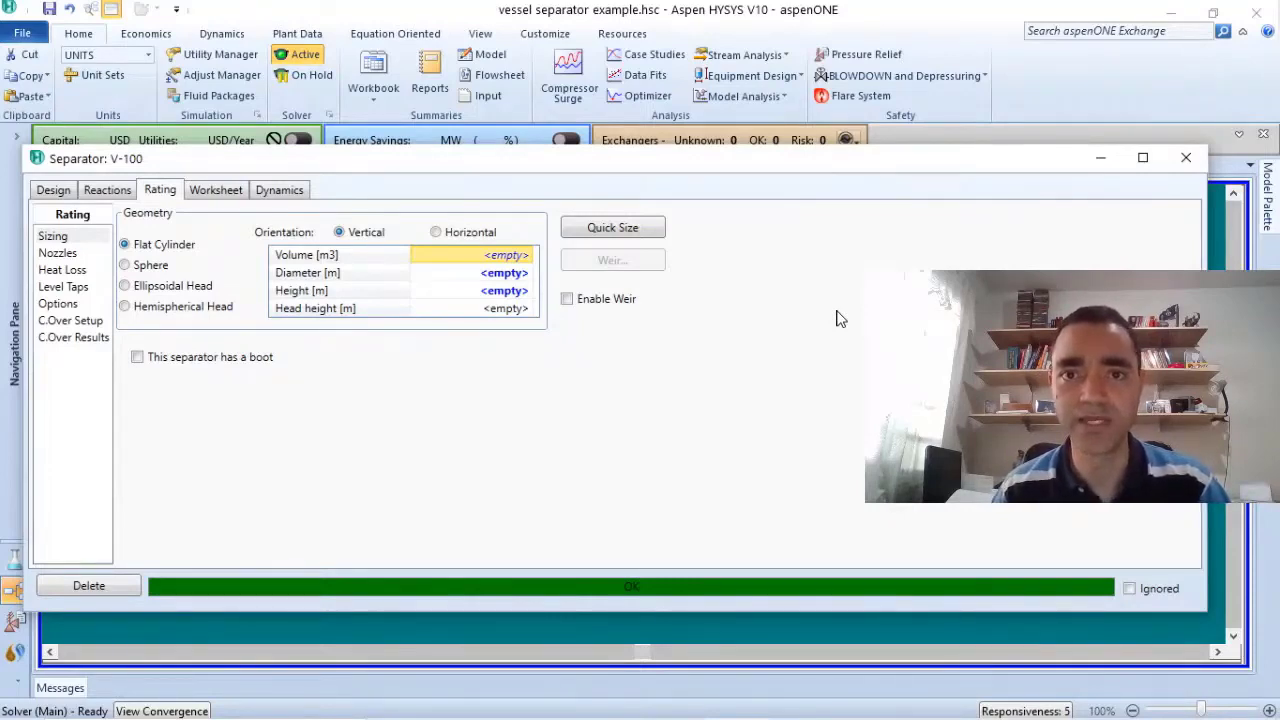
Minimize the Separator V-100 window and deselect V-100 on the flowsheet.
{"action": "left_click", "coordinate": [1100, 157]}
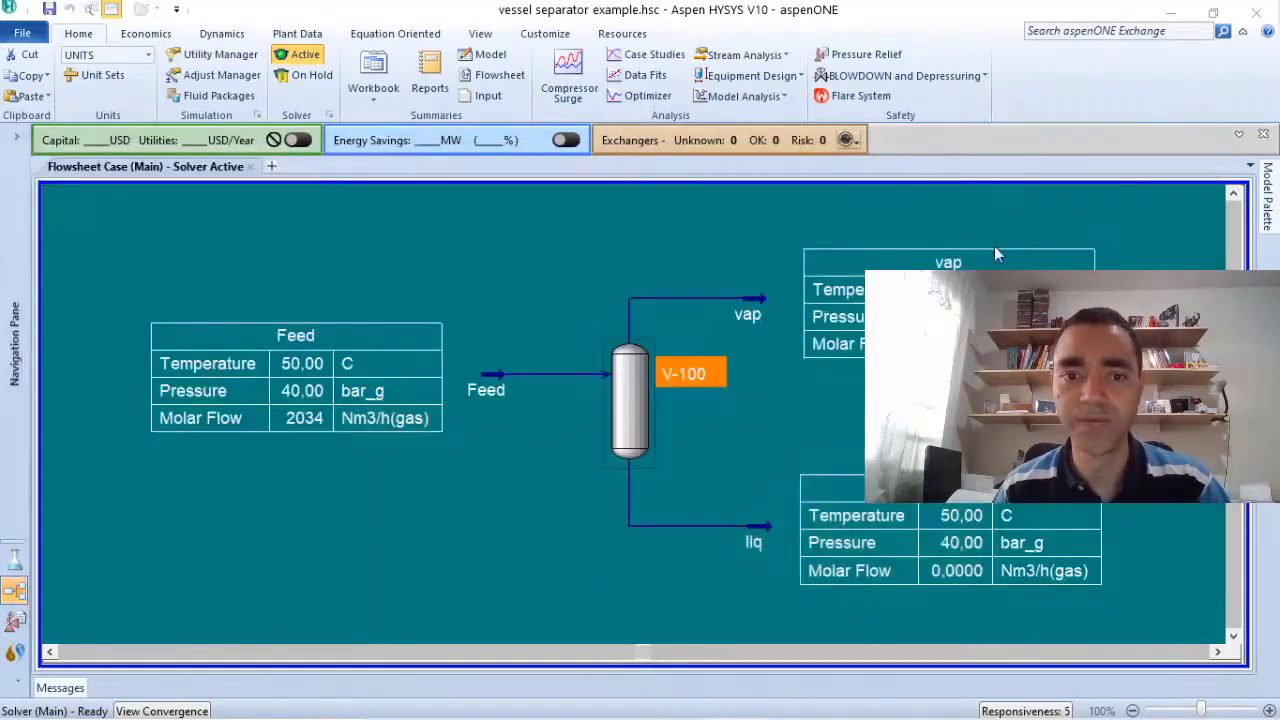
{"action": "left_click", "coordinate": [459, 464]}
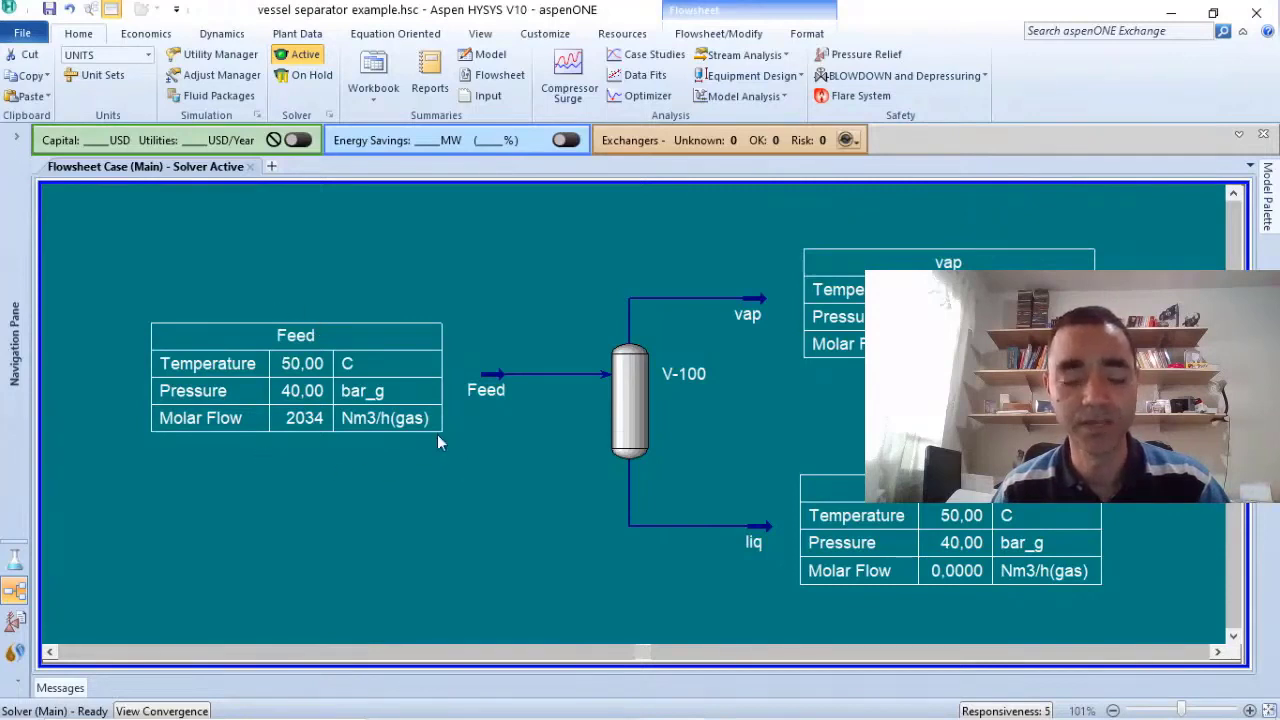
{"action": "mouse_move", "coordinate": [488, 384]}
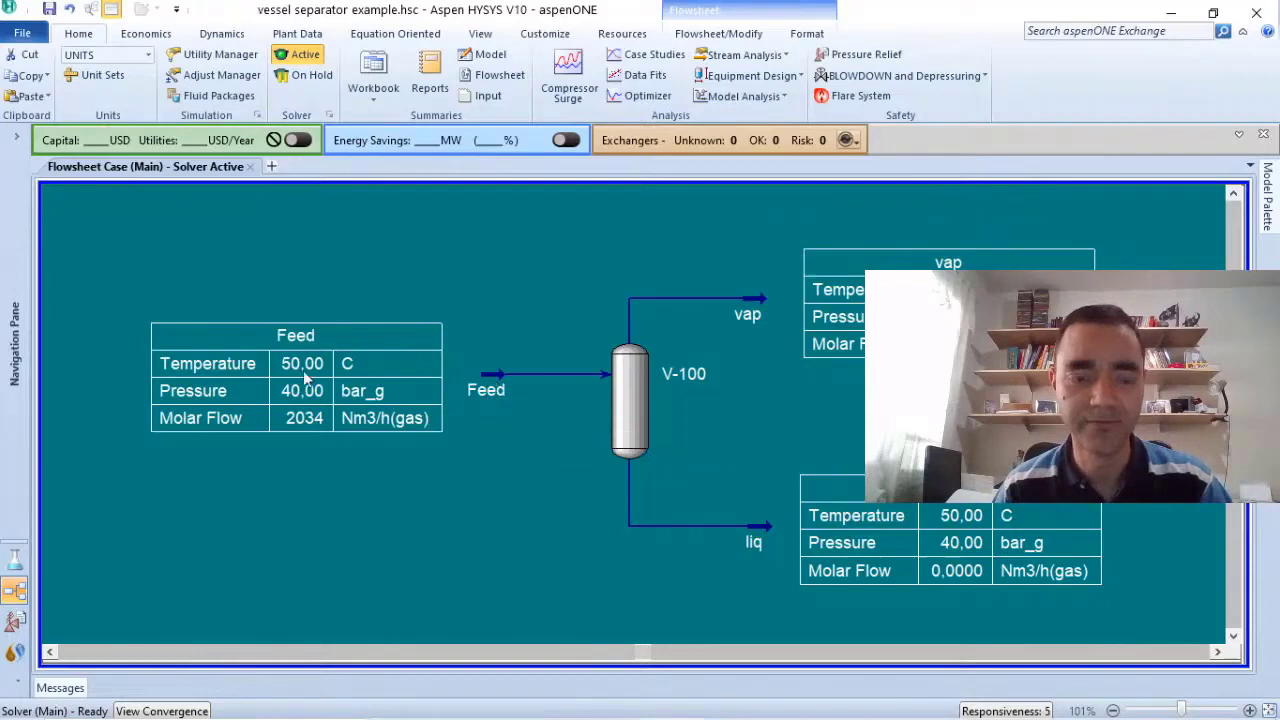
Set the Feed stream temperature to 20 °C and close its worksheet.
{"action": "double_click", "coordinate": [492, 375]}
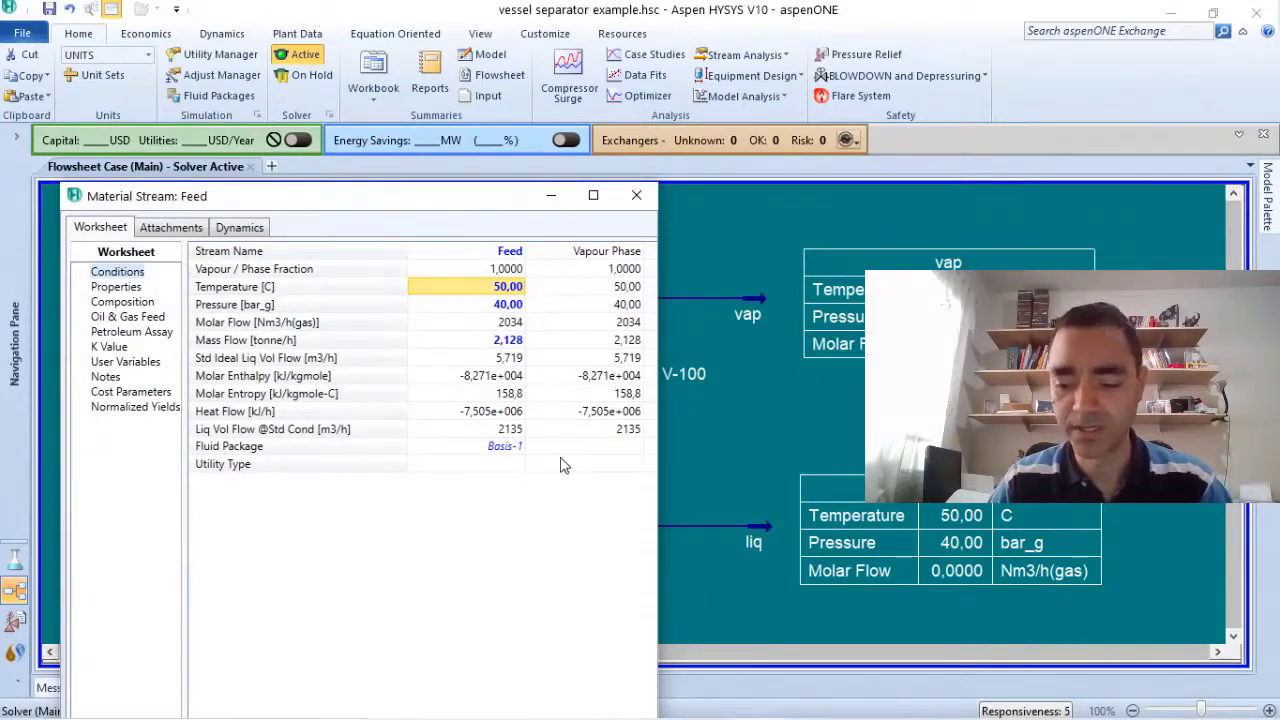
{"action": "type", "text": "2"}
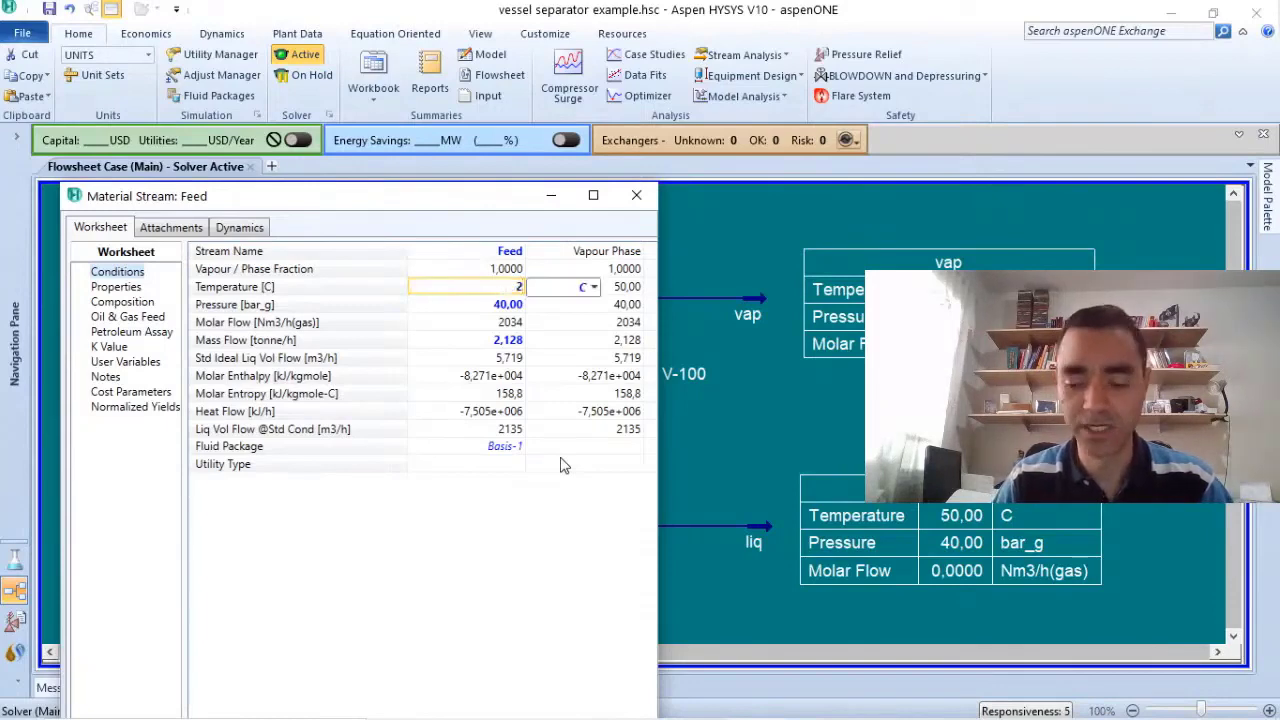
{"action": "type", "text": "0"}
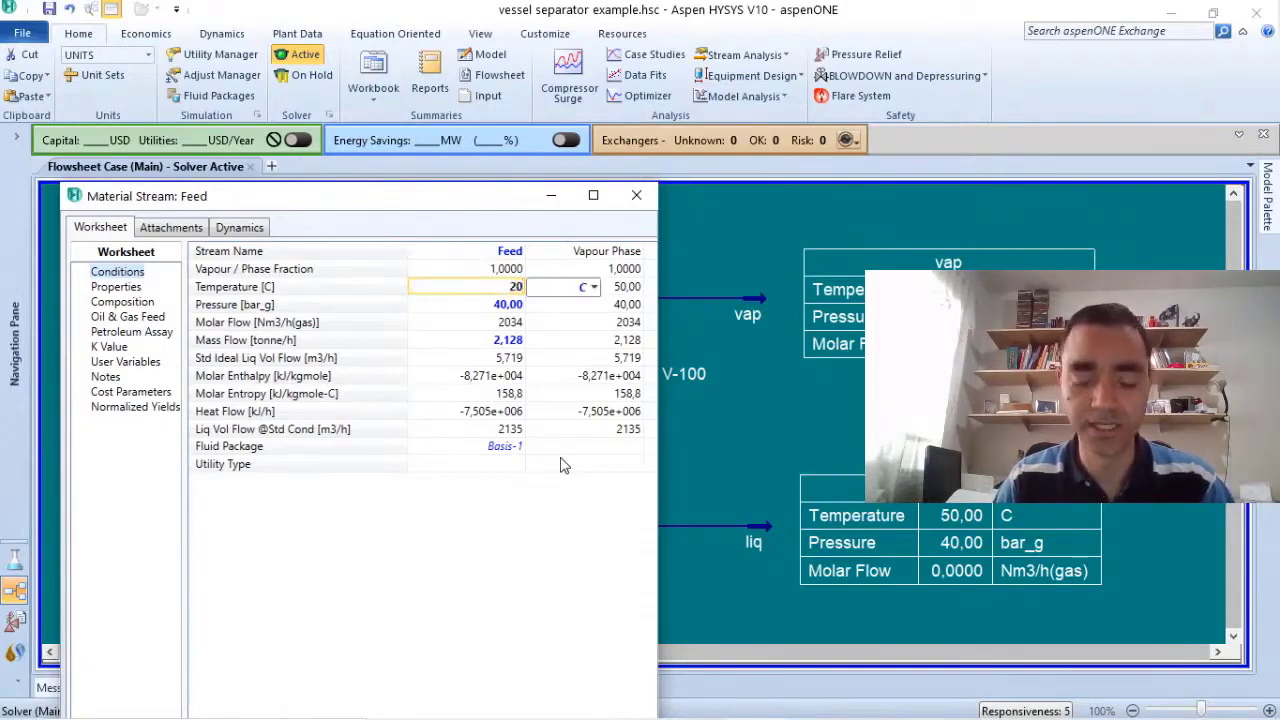
{"action": "key", "text": "Return"}
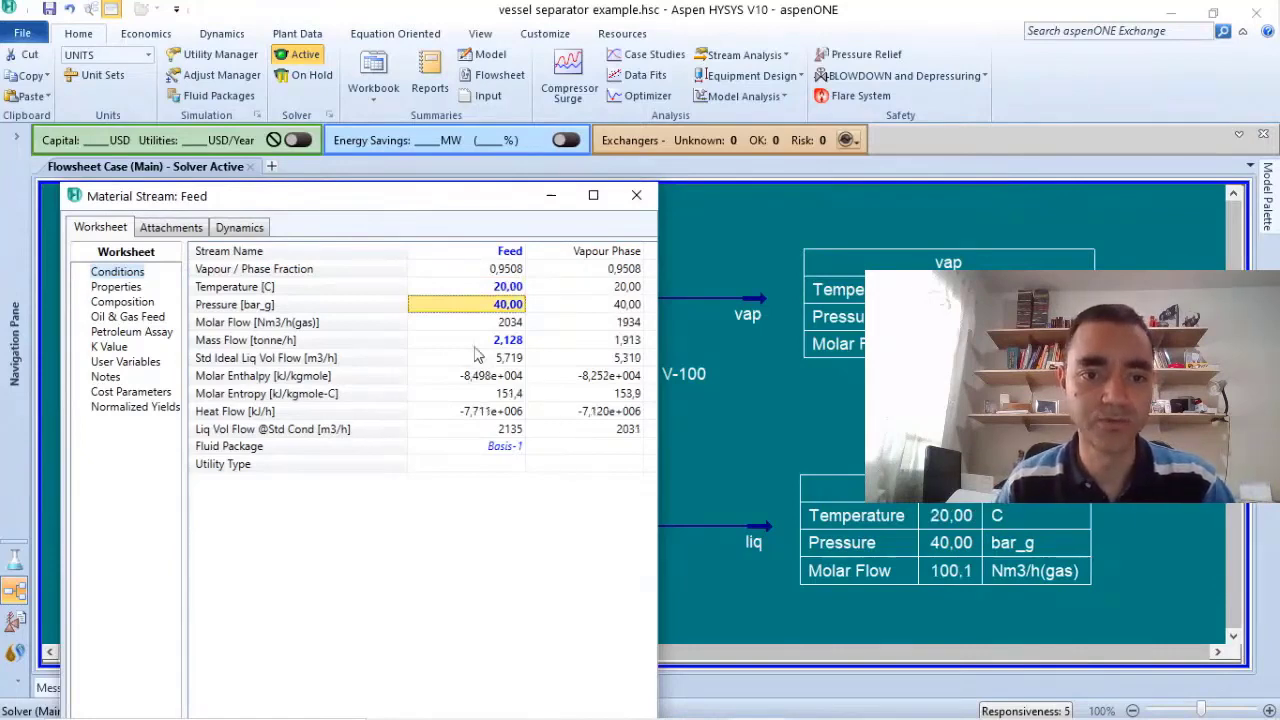
{"action": "left_click", "coordinate": [514, 293]}
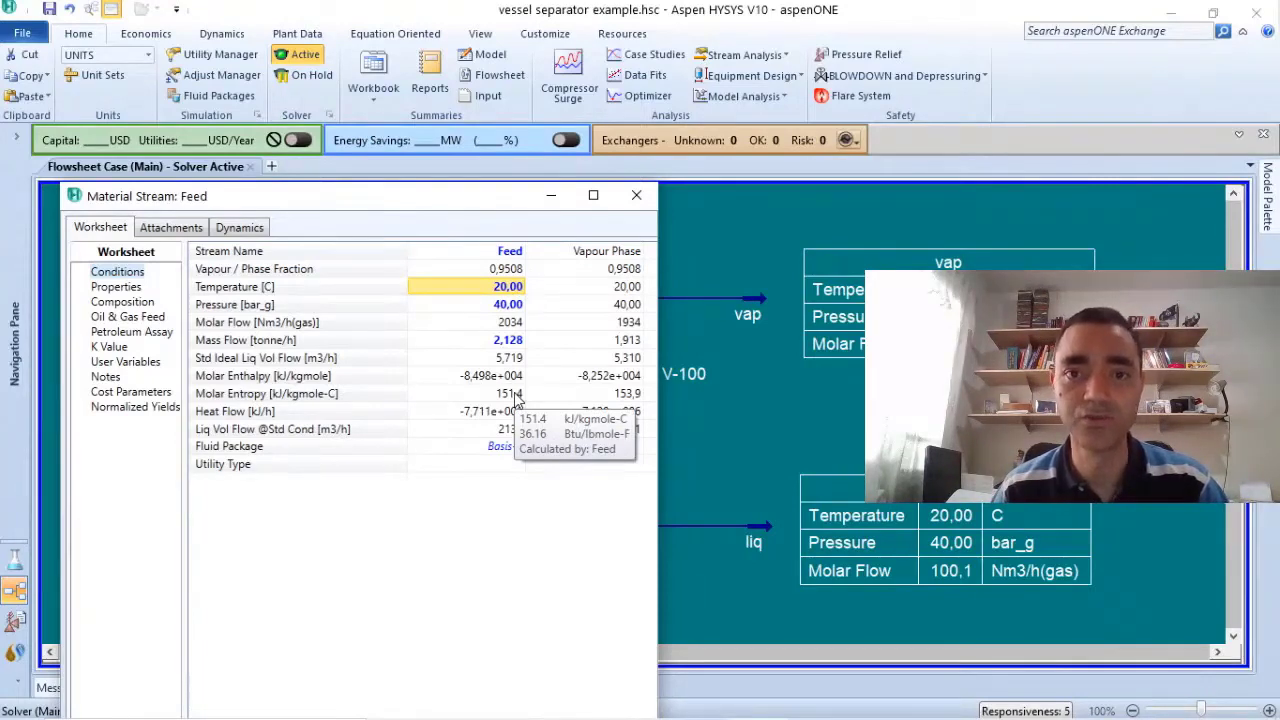
{"action": "left_click", "coordinate": [636, 196]}
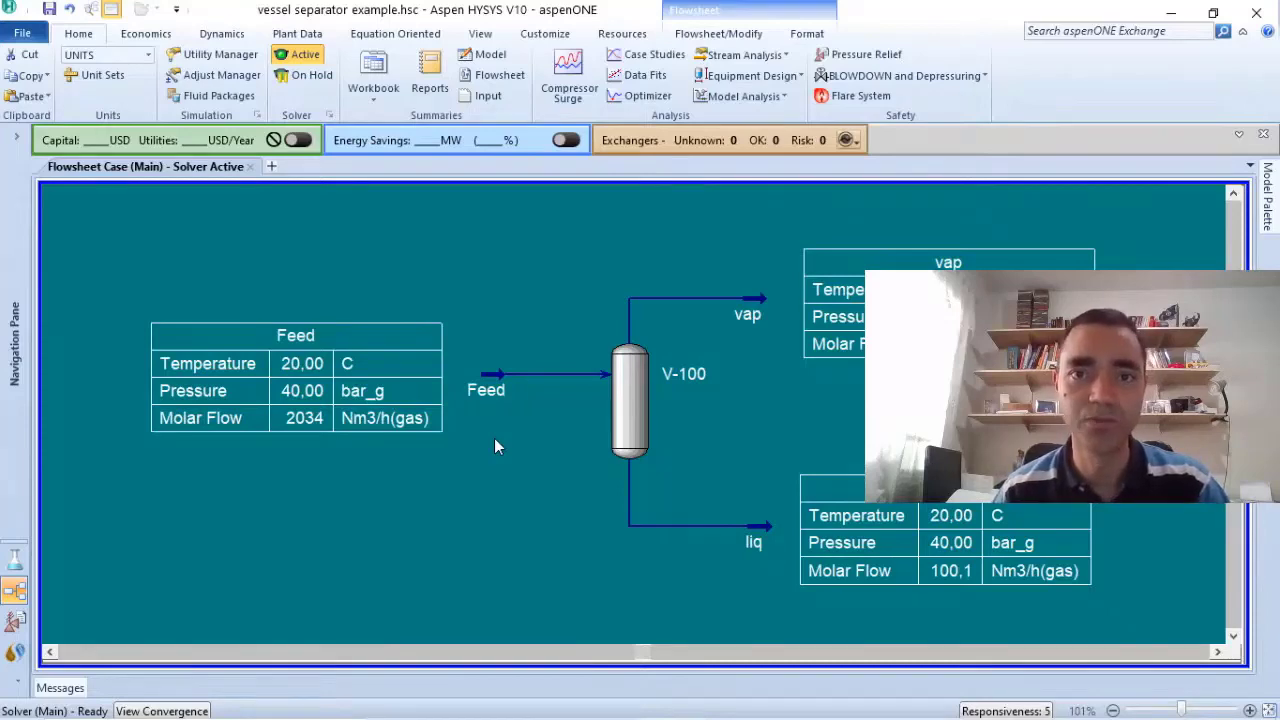
Replace the Feed temperature spec with vapour fraction 1, then reopen V-100's sizing page.
{"action": "double_click", "coordinate": [491, 381]}
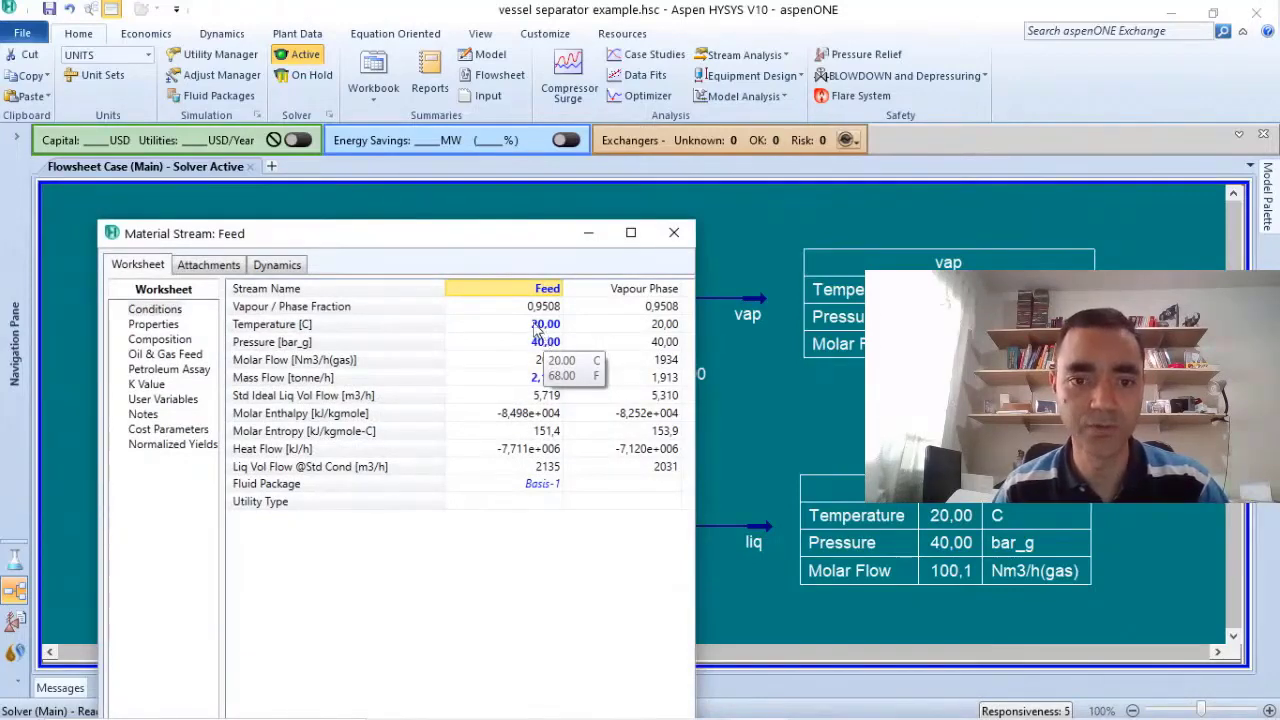
{"action": "left_click", "coordinate": [546, 330]}
{"action": "key", "text": "Delete"}
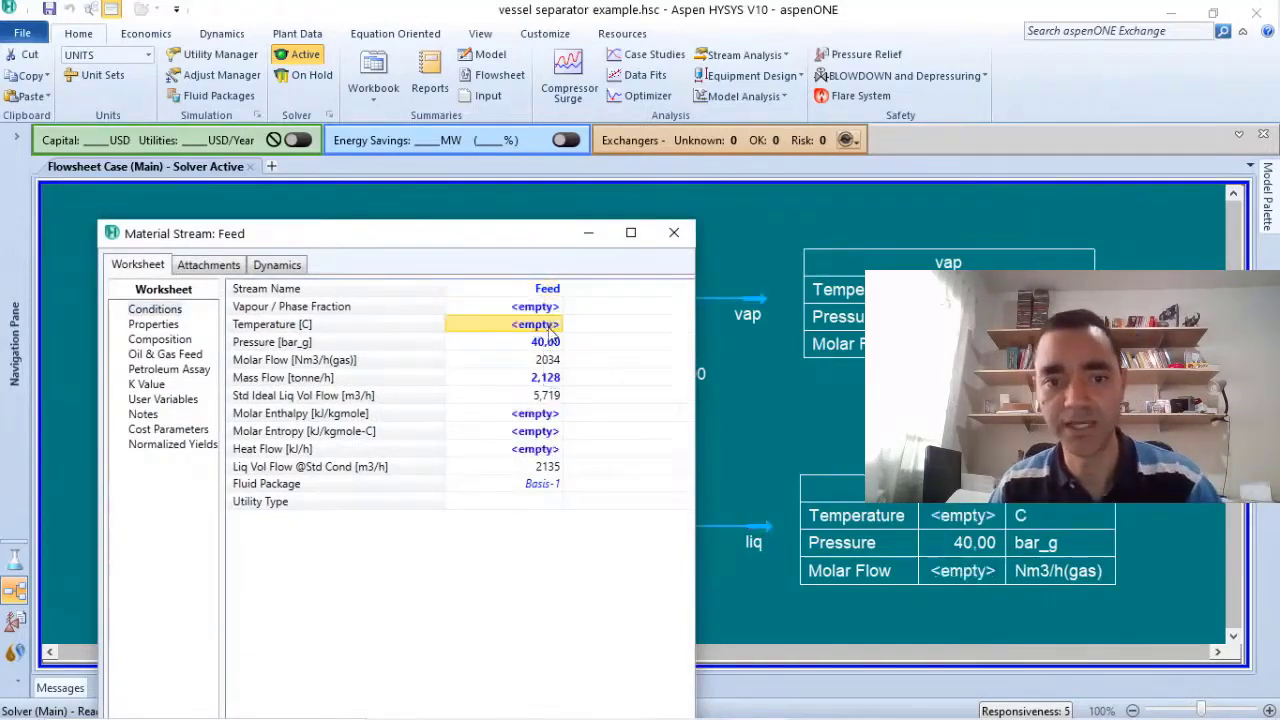
{"action": "key", "text": "Up"}
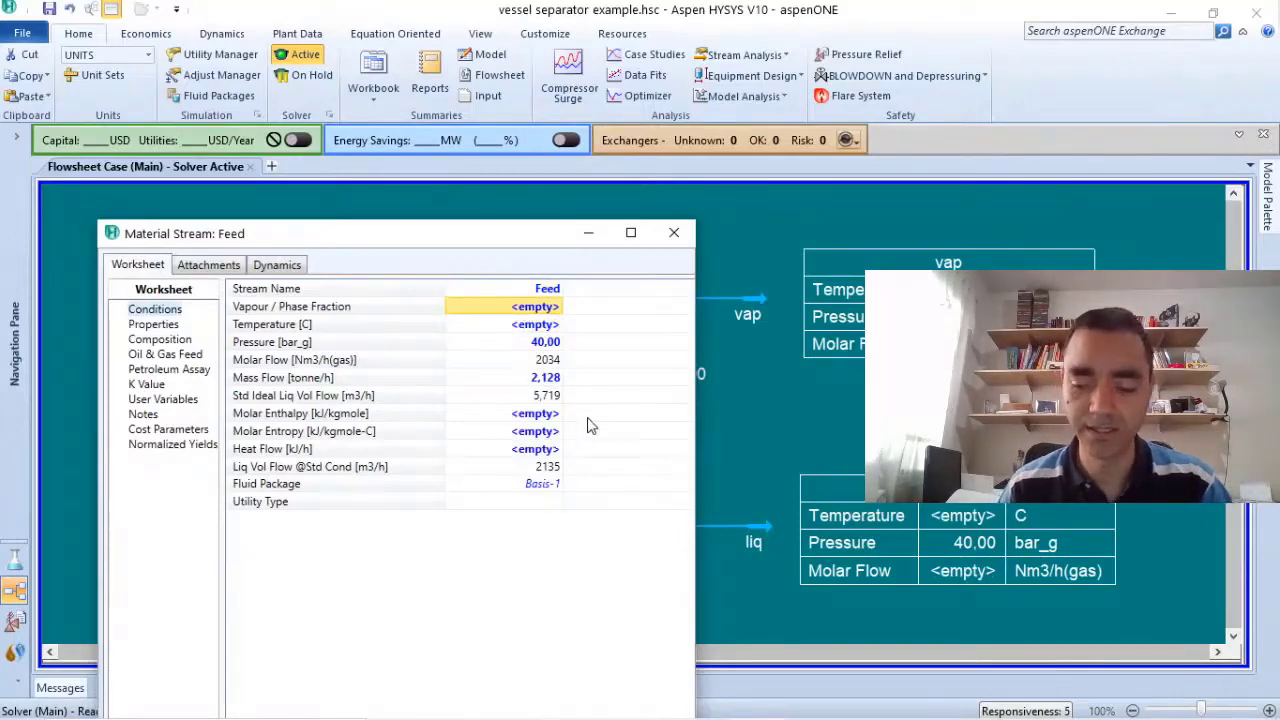
{"action": "type", "text": "1"}
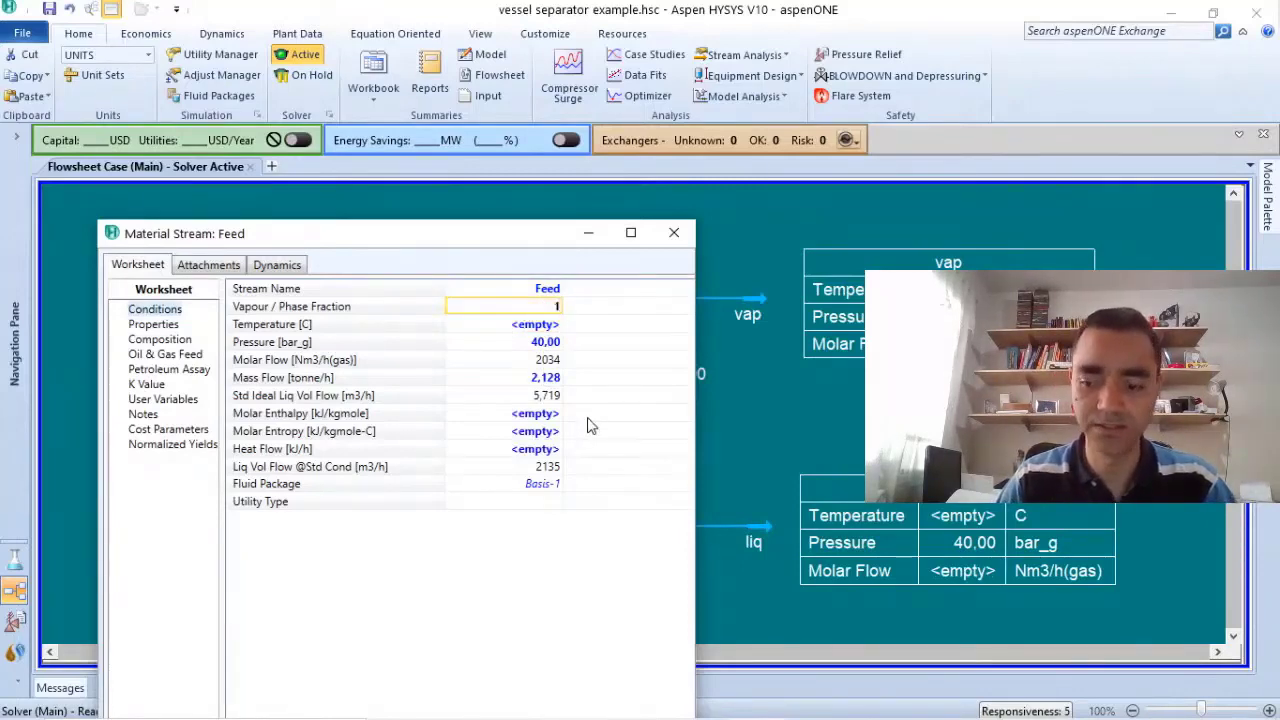
{"action": "key", "text": "Return"}
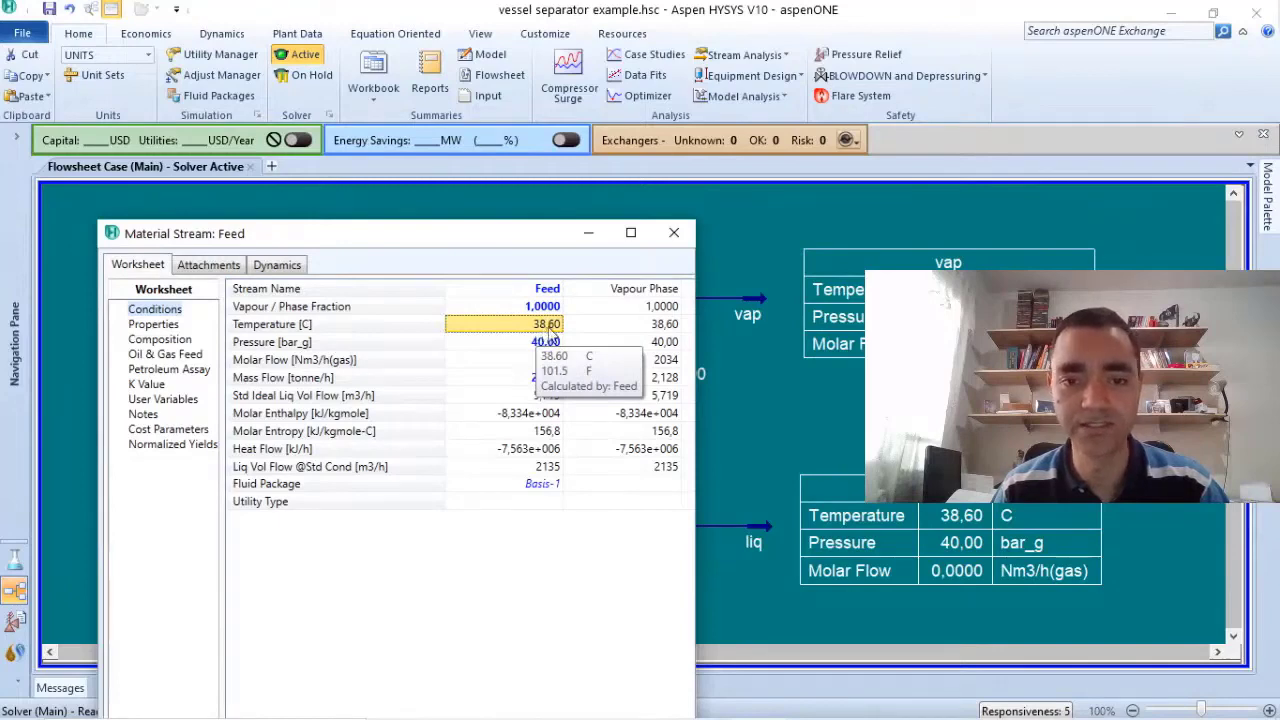
{"action": "double_click", "coordinate": [630, 390]}
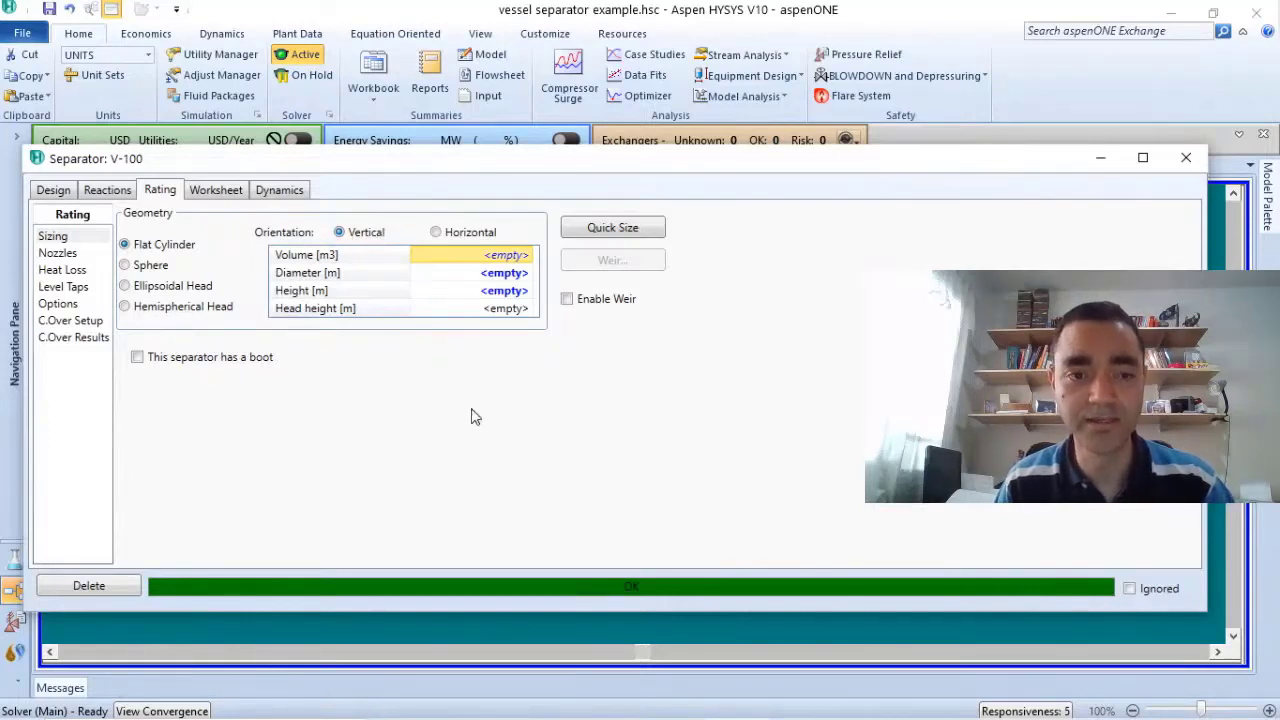
Quick Size V-100 to volume 0.4128 m3, diameter 0.4572 m and height 2.515 m.
{"action": "left_click", "coordinate": [614, 232]}
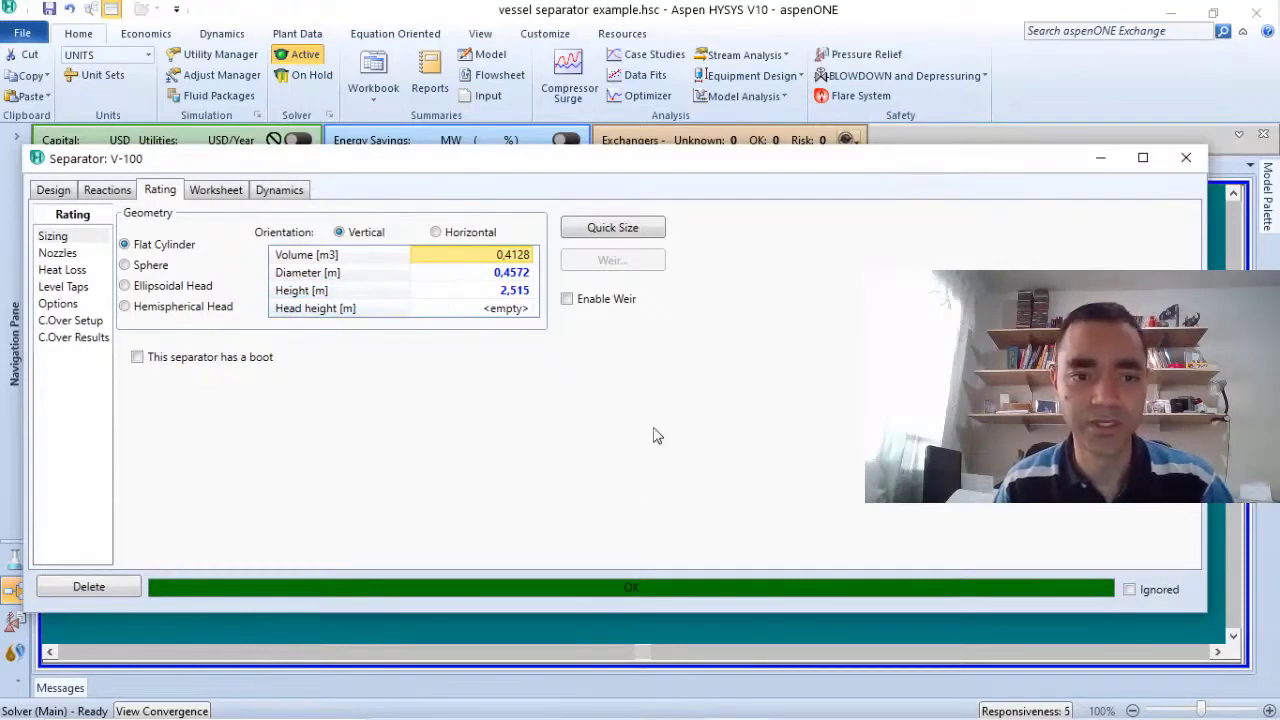
{"action": "left_click_drag", "start_coordinate": [716, 170], "coordinate": [742, 200]}
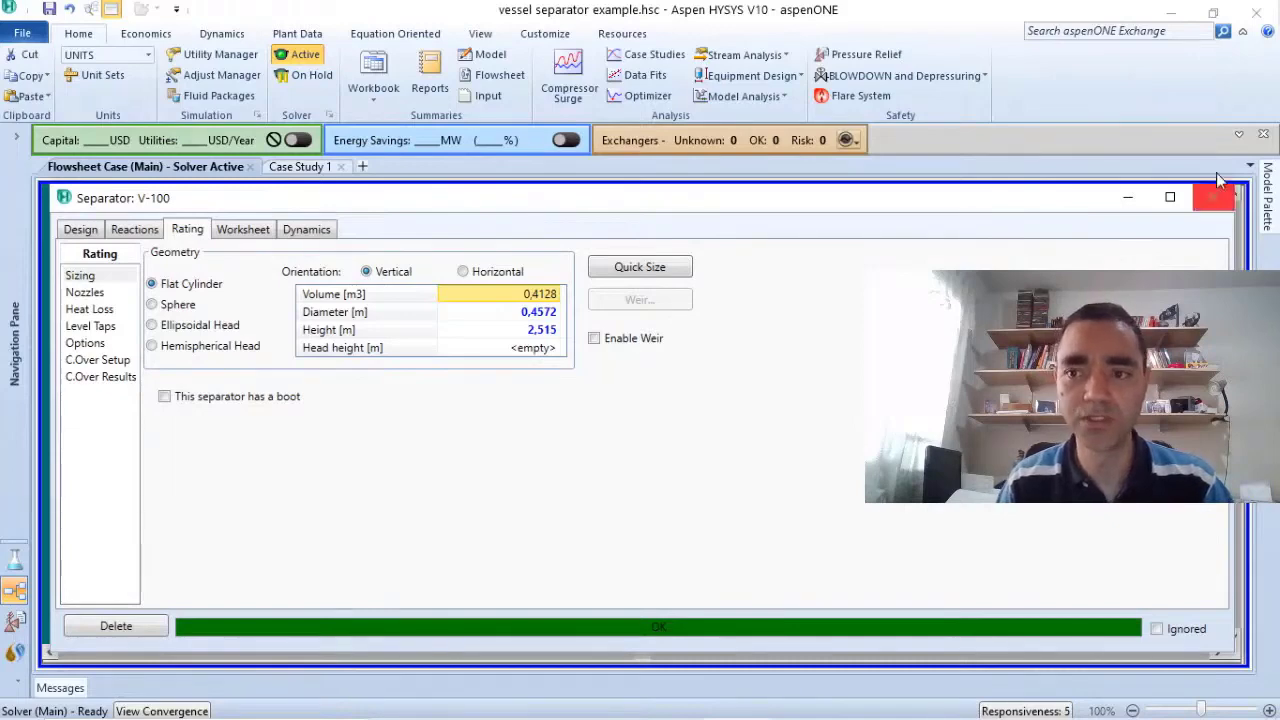
Close V-100's view and create a new Vessel Sizing utility from Equipment Design.
{"action": "left_click", "coordinate": [1213, 197]}
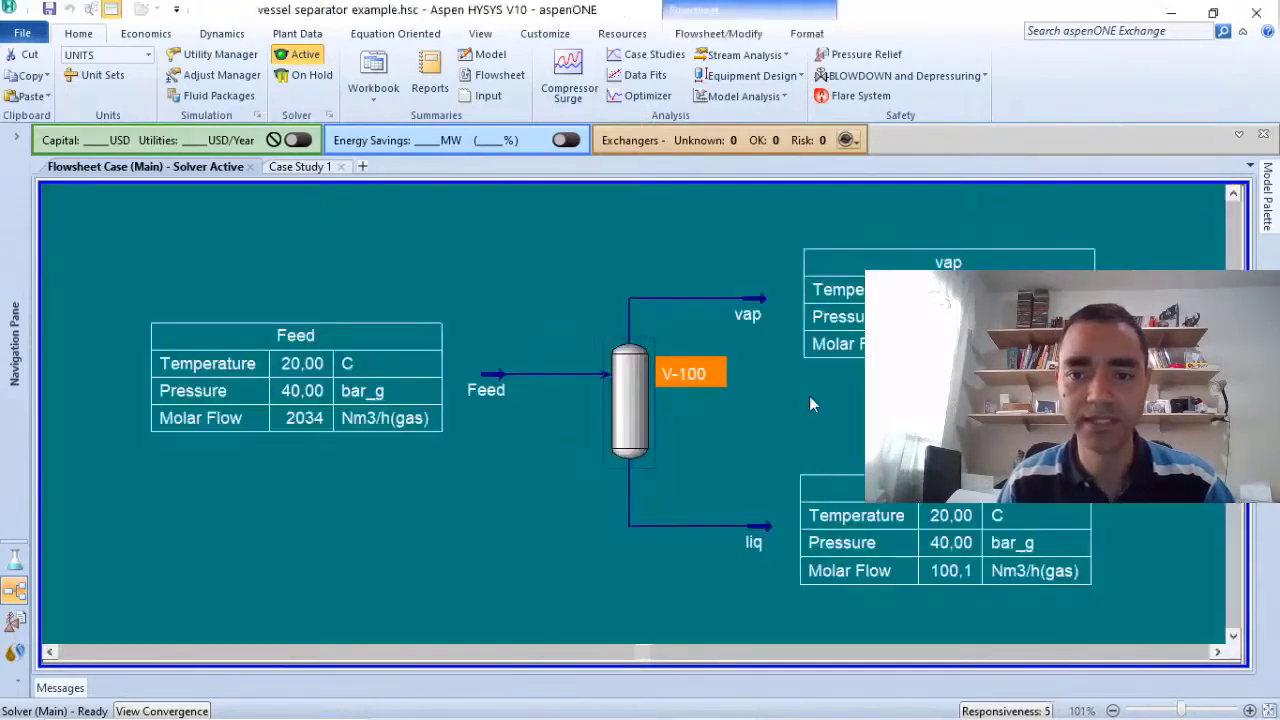
{"action": "left_click", "coordinate": [790, 412]}
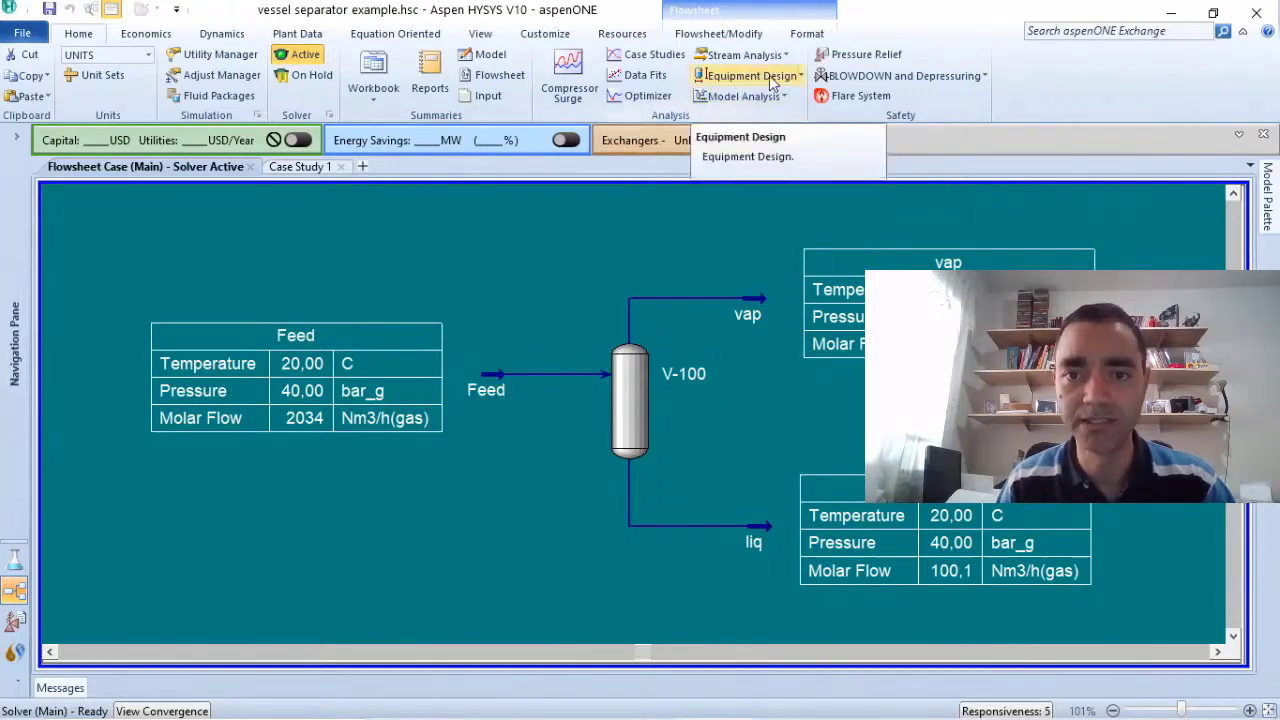
{"action": "left_click", "coordinate": [802, 77]}
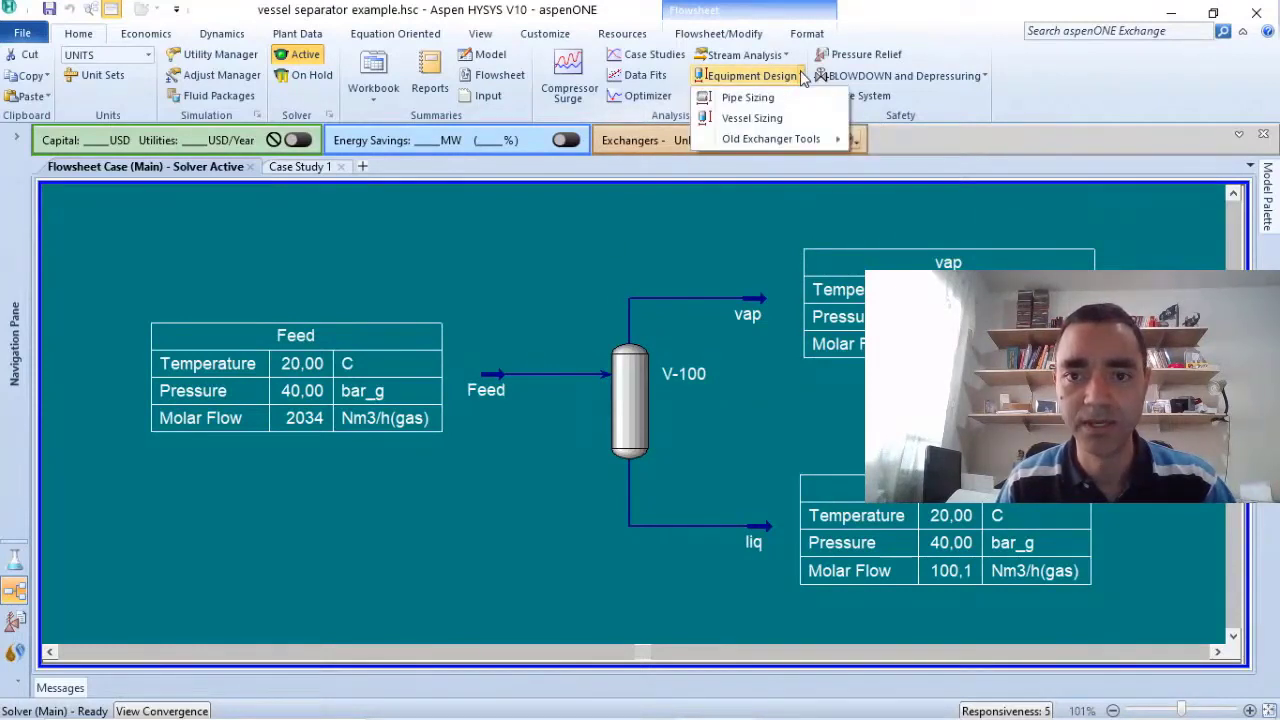
{"action": "left_click", "coordinate": [752, 119]}
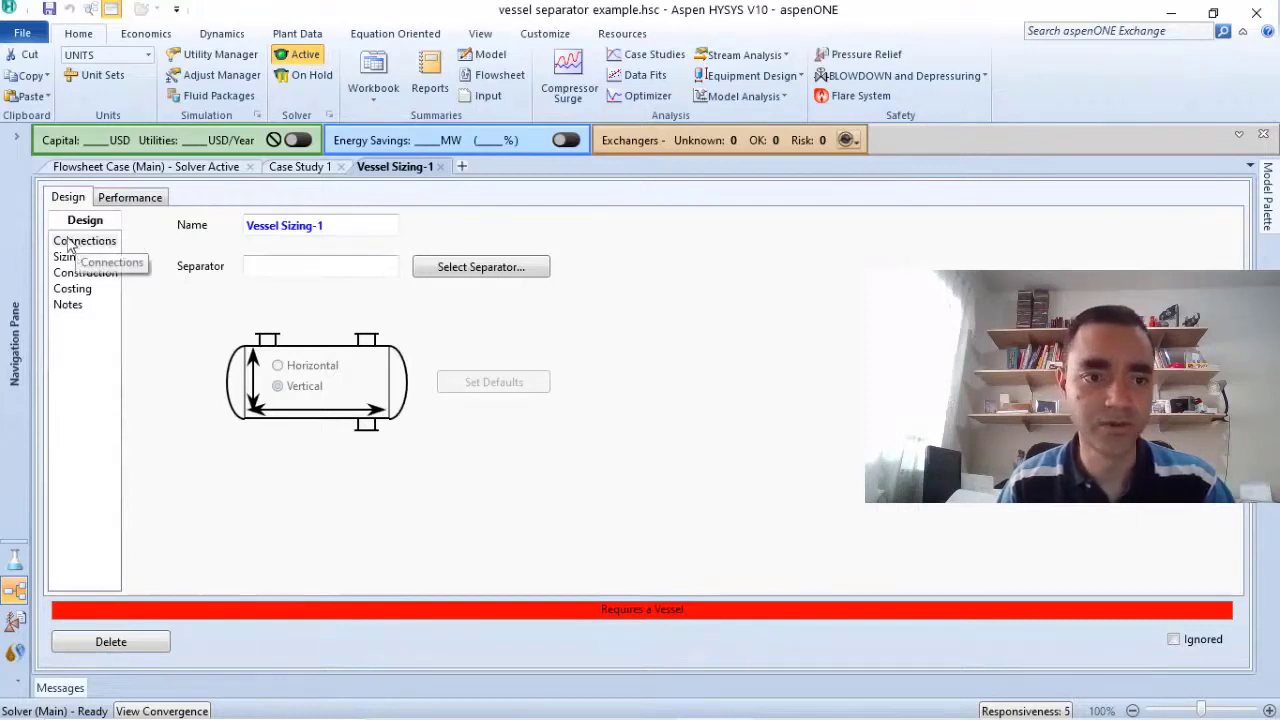
Select separator V-100 as the vessel sizing utility's target.
{"action": "left_click", "coordinate": [476, 279]}
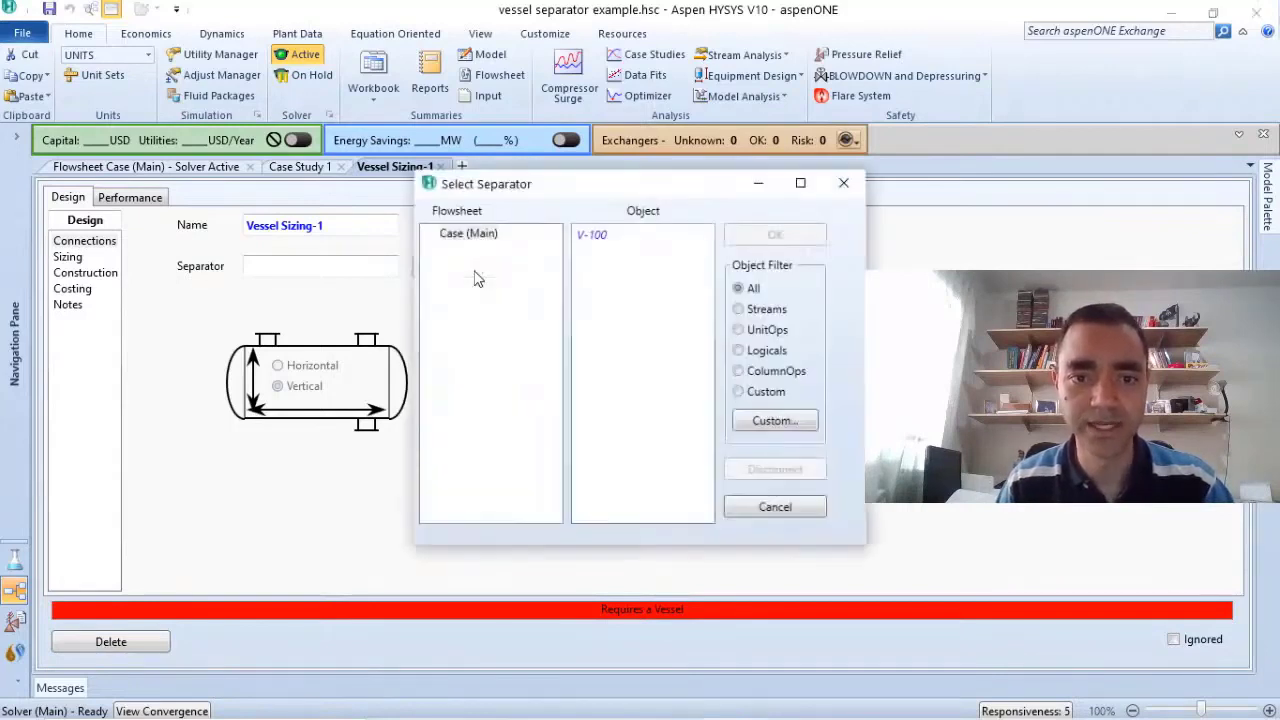
{"action": "left_click", "coordinate": [594, 238]}
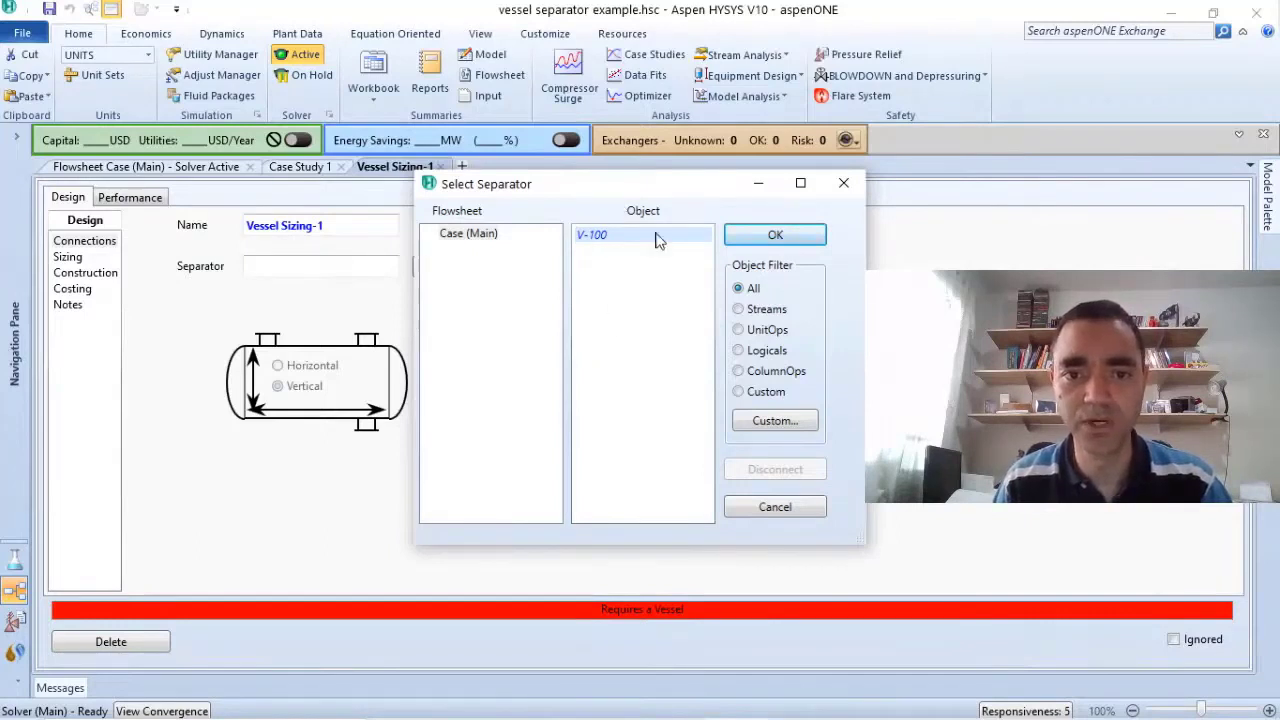
{"action": "left_click", "coordinate": [772, 238]}
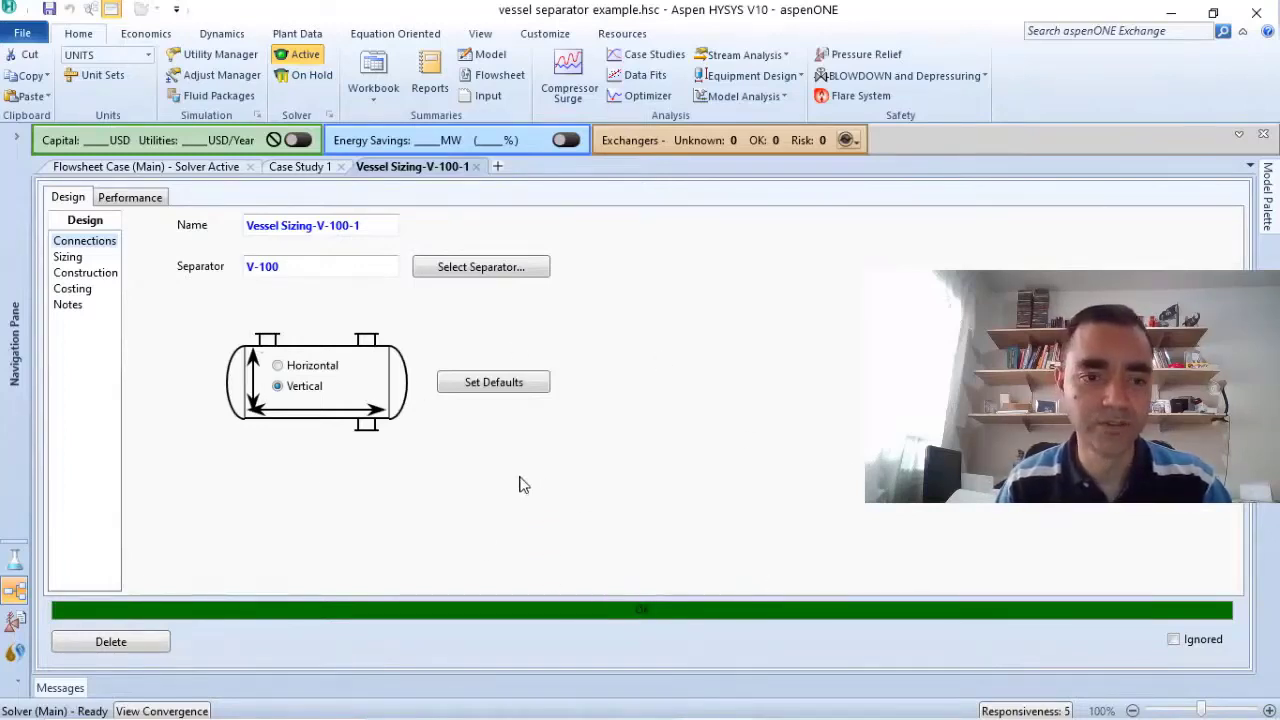
Show the sizing specifications (L/D 5.000, demister-to-top 0.3048 m) and pick Diameter.
{"action": "left_click", "coordinate": [67, 257]}
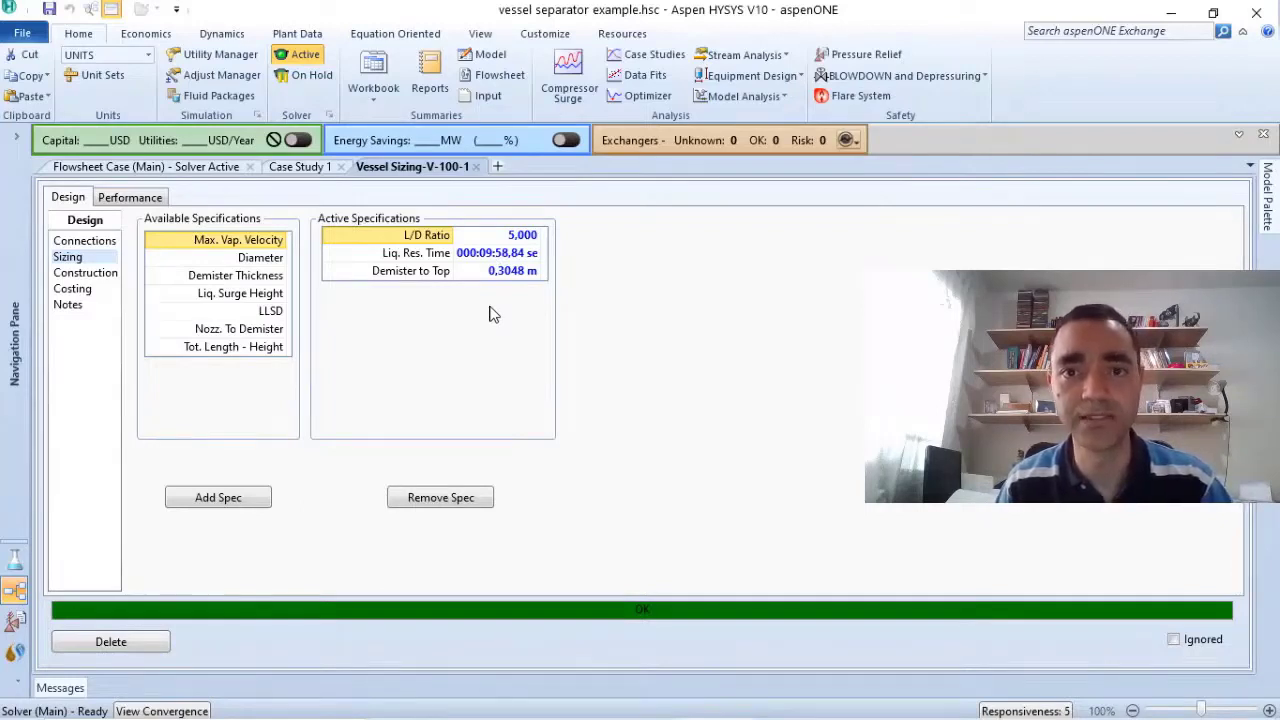
{"action": "left_click", "coordinate": [249, 259]}
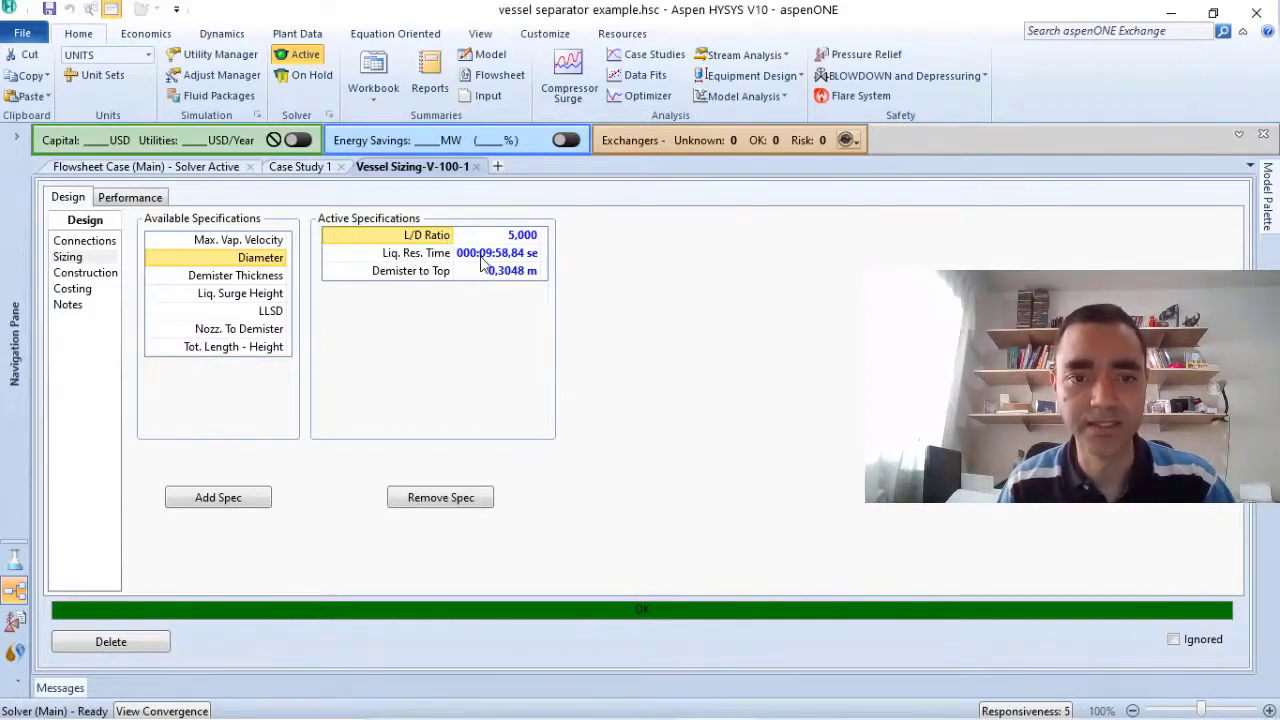
{"action": "mouse_move", "coordinate": [484, 262]}
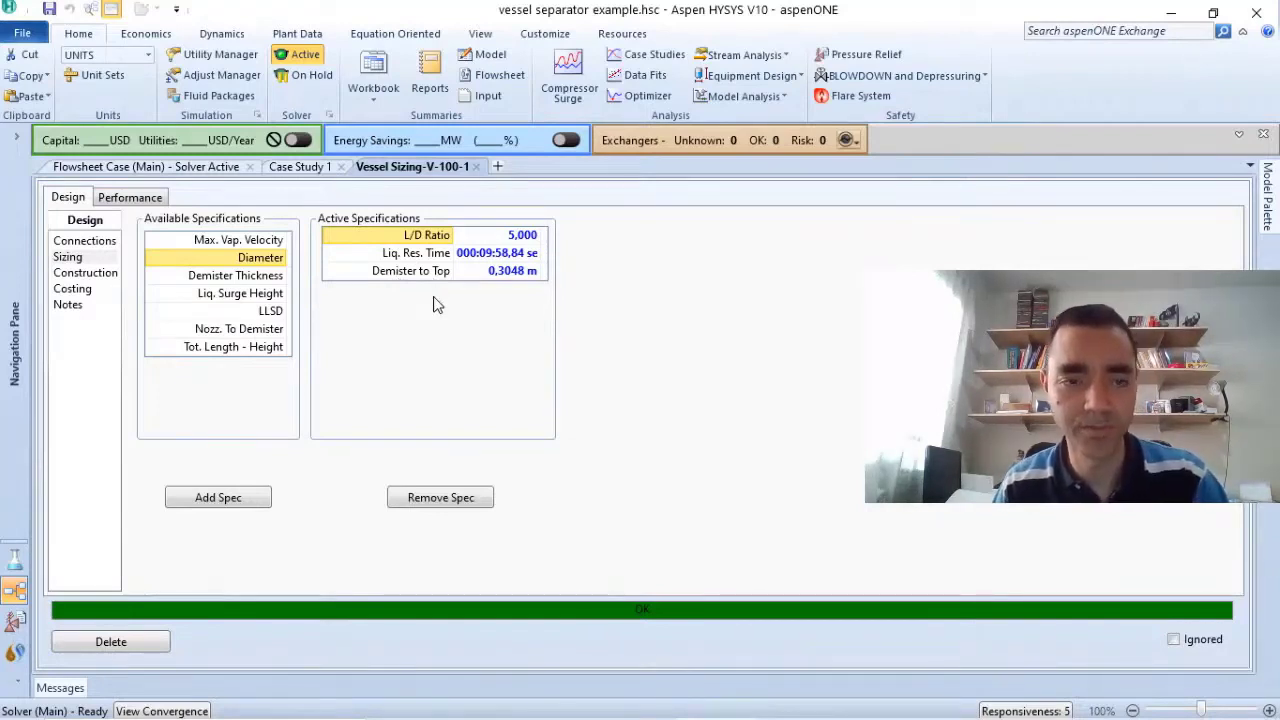
Review the carbon-steel construction data, then the costing results totalling 9184 US$.
{"action": "left_click", "coordinate": [86, 274]}
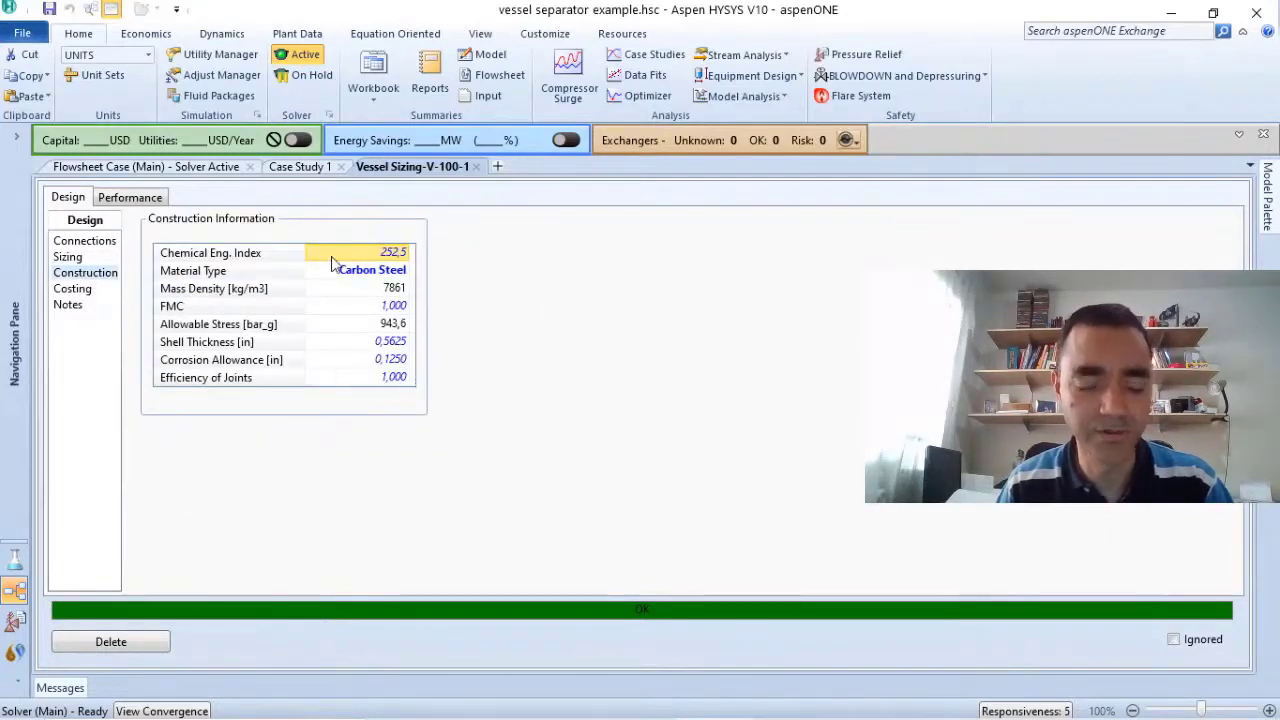
{"action": "left_click", "coordinate": [82, 290]}
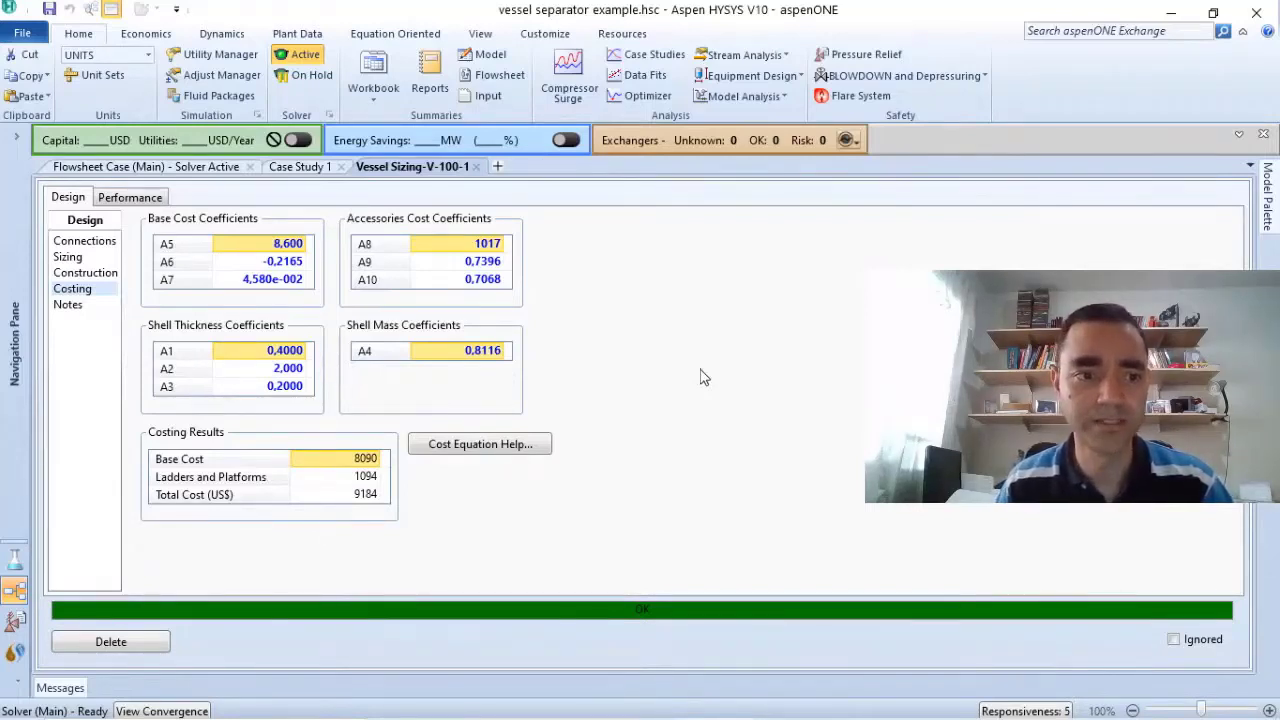
Review the Performance sizing results, then the vapour space heights totalling 2.057 m.
{"action": "left_click", "coordinate": [90, 244]}
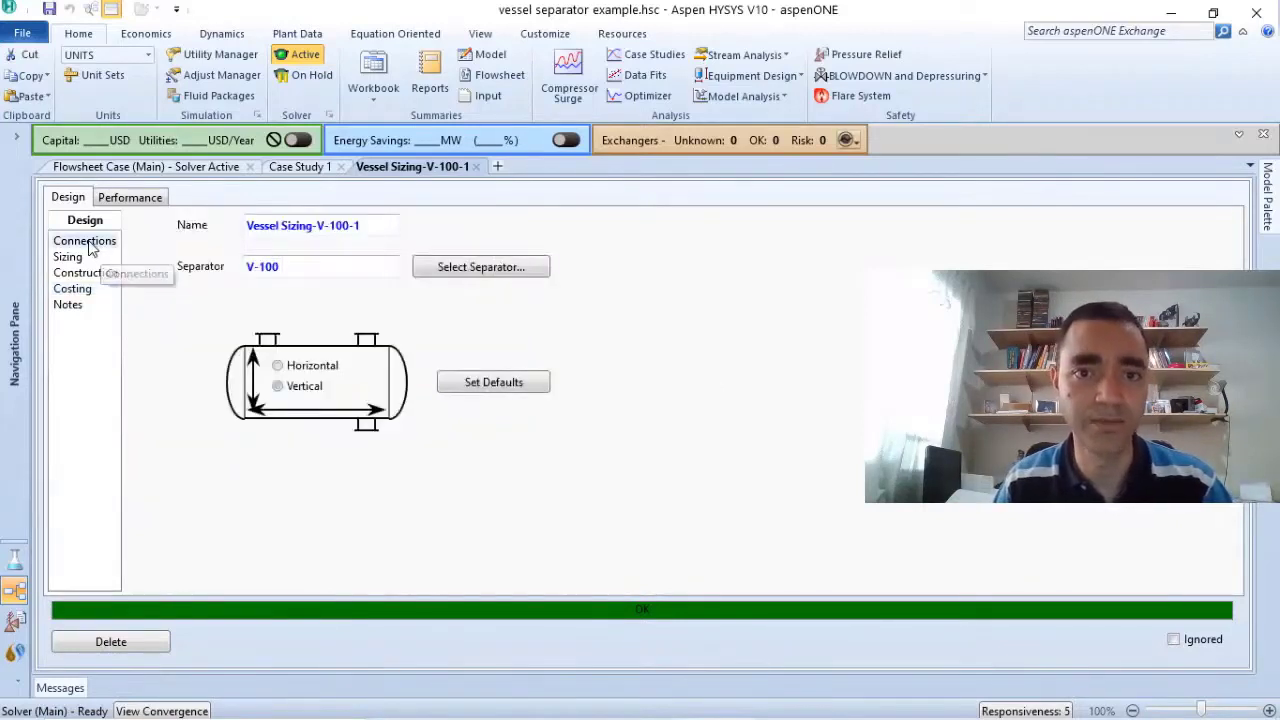
{"action": "left_click", "coordinate": [128, 200]}
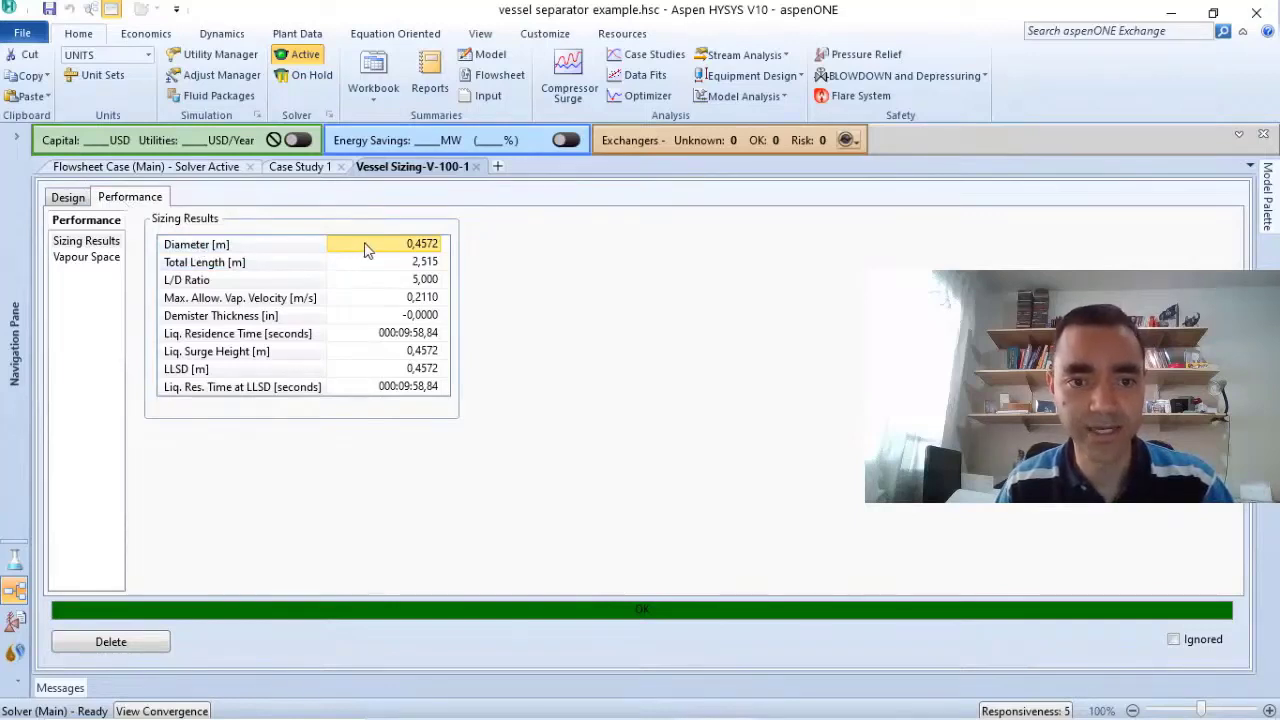
{"action": "mouse_move", "coordinate": [420, 250]}
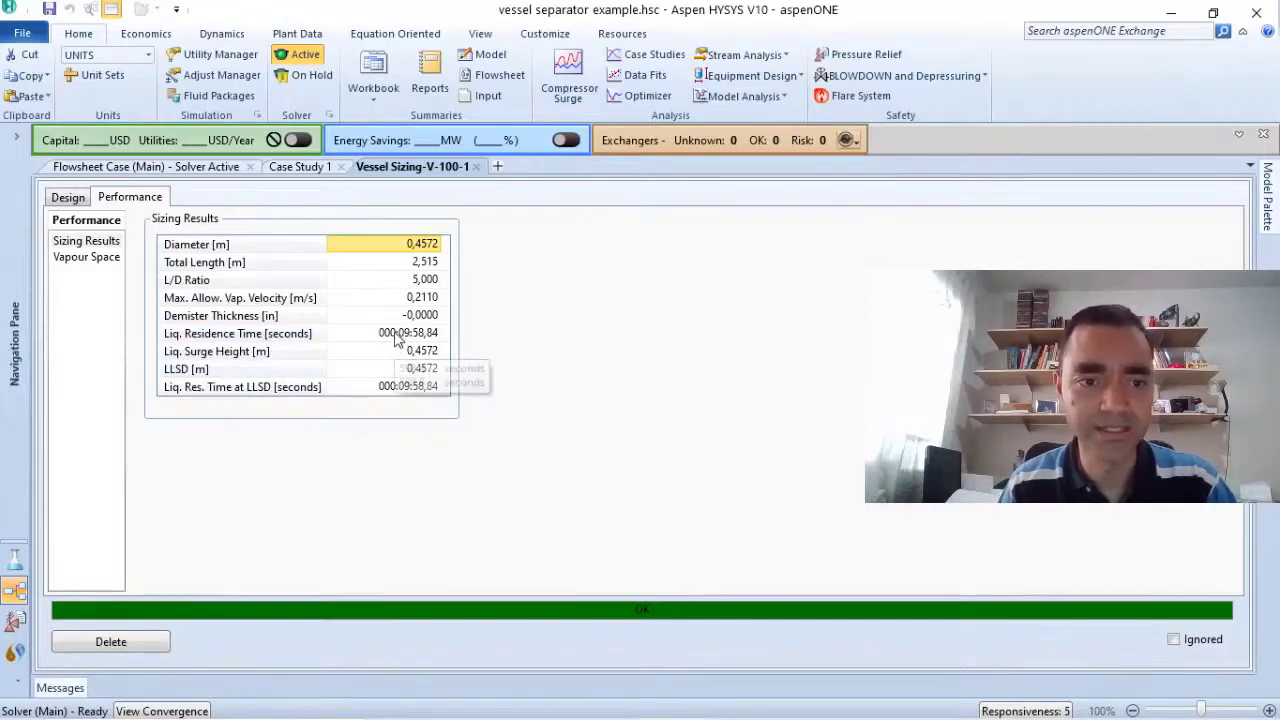
{"action": "left_click", "coordinate": [85, 258]}
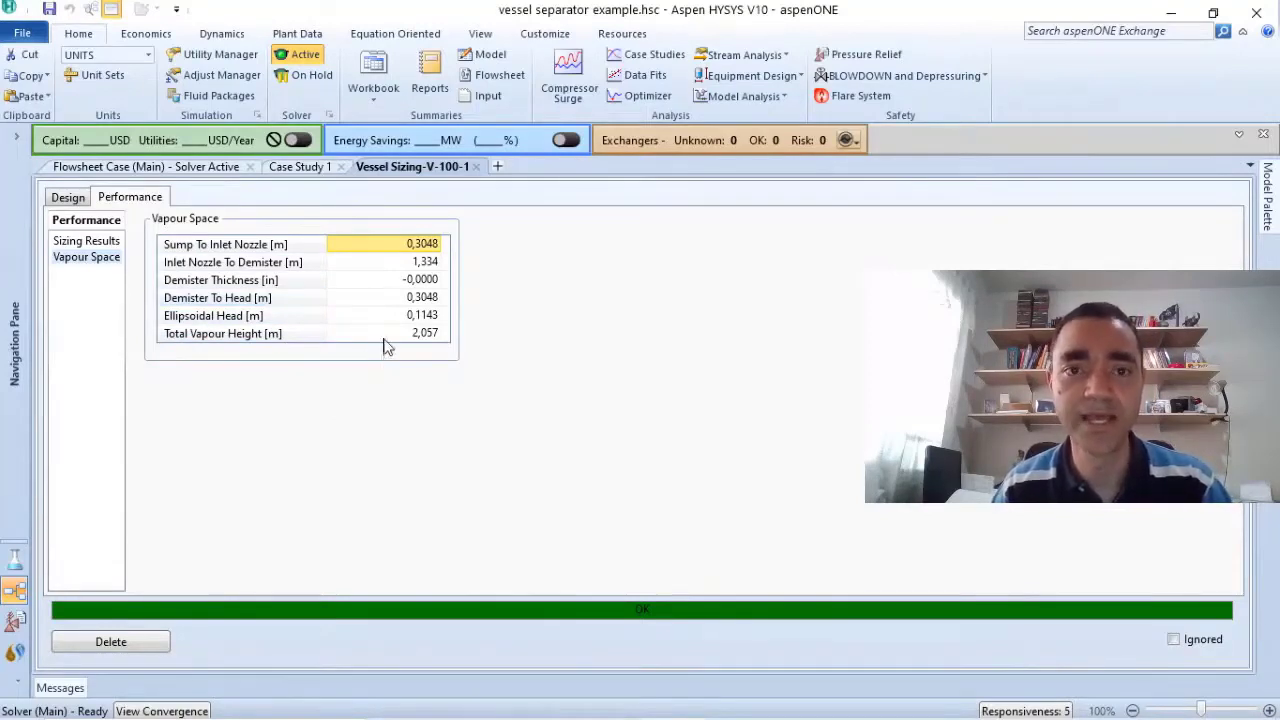
{"action": "mouse_move", "coordinate": [388, 346]}
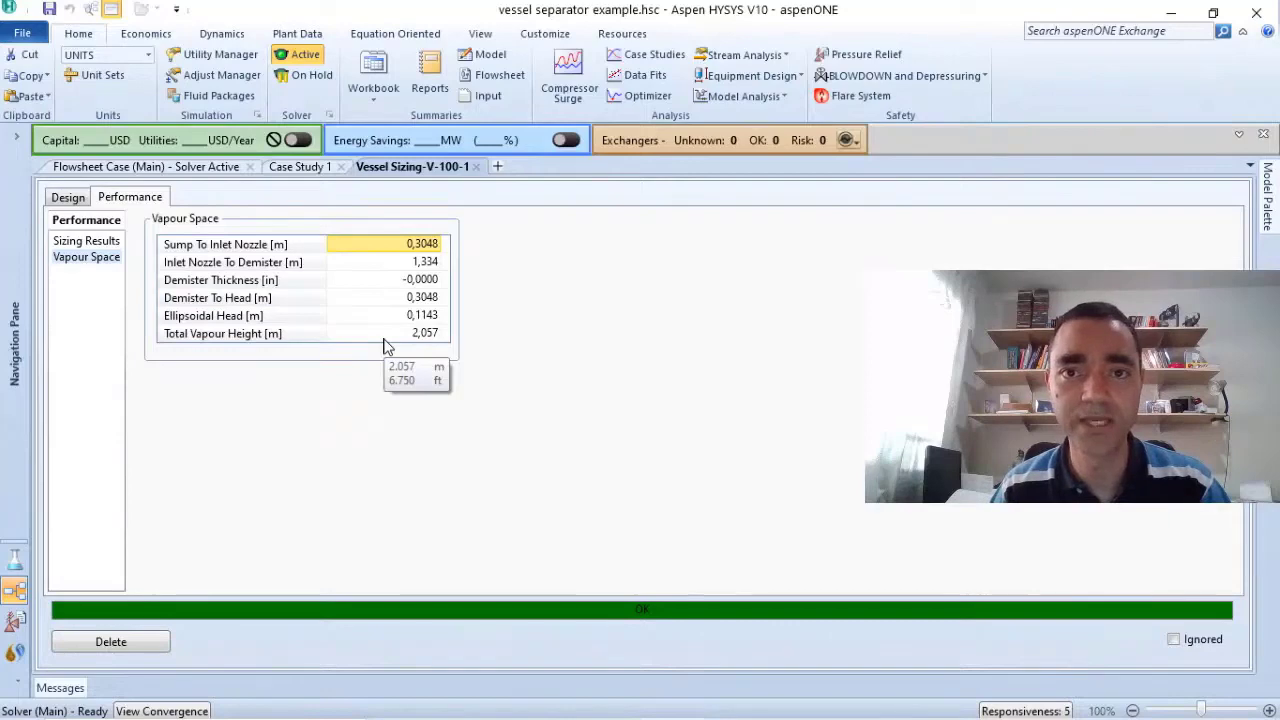